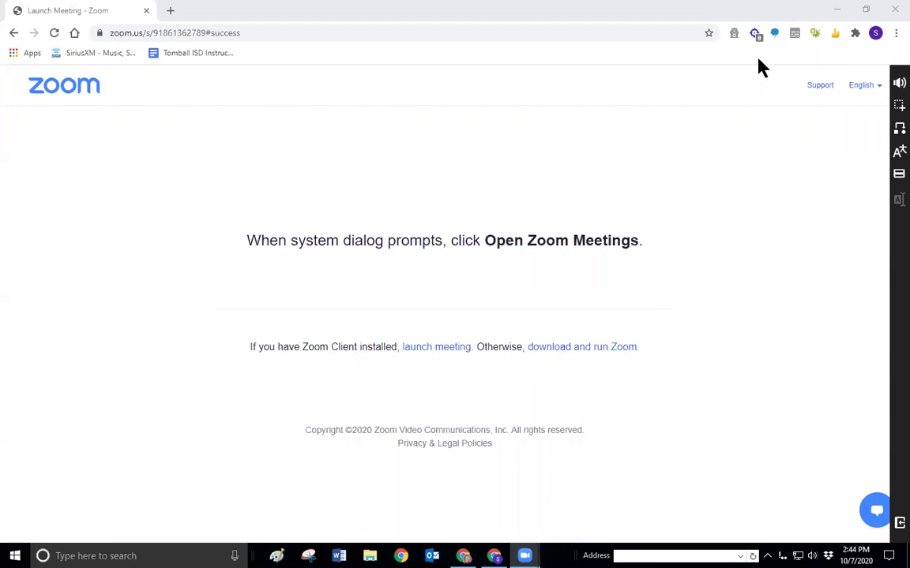
Step: Open the Google Docs home page in a new browser tab
click(172, 13)
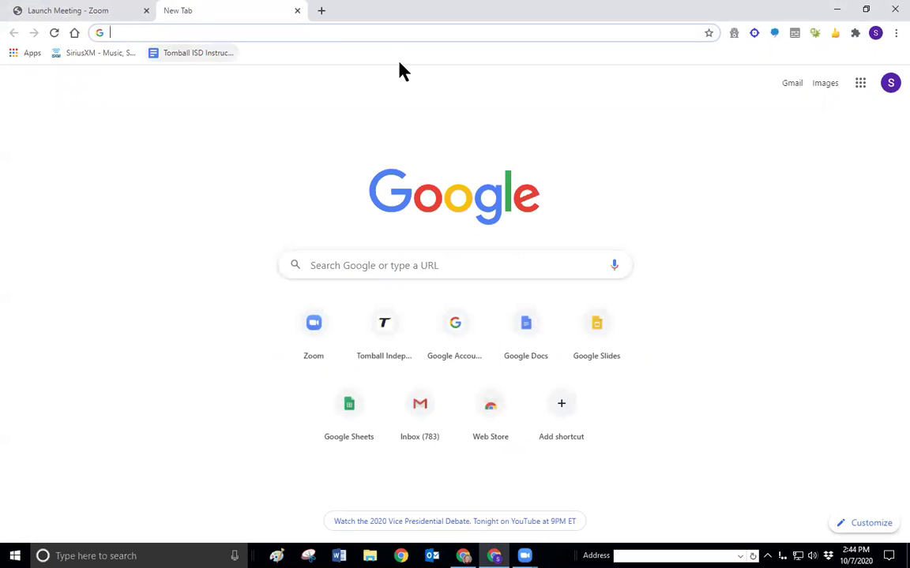
key(Tab)
key(Tab)
key(Tab)
key(Return)
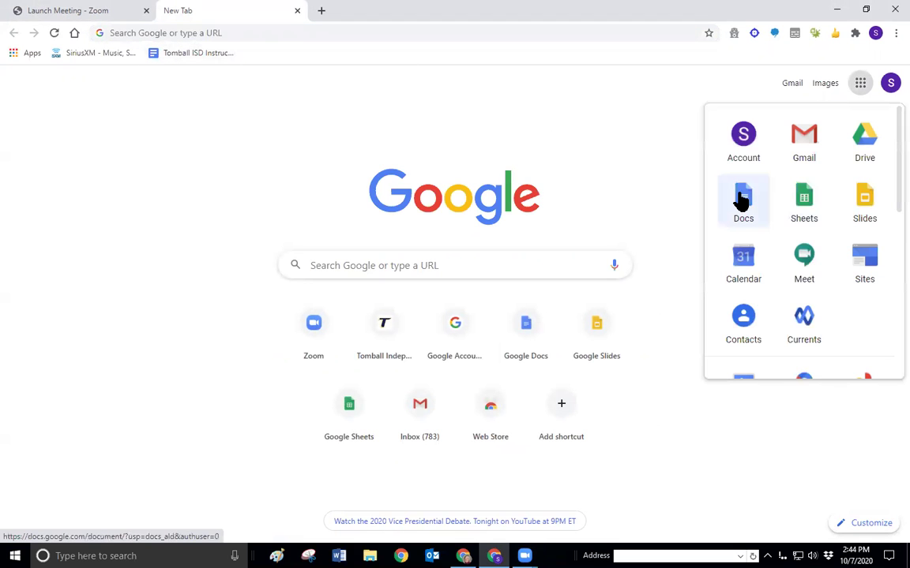
click(743, 195)
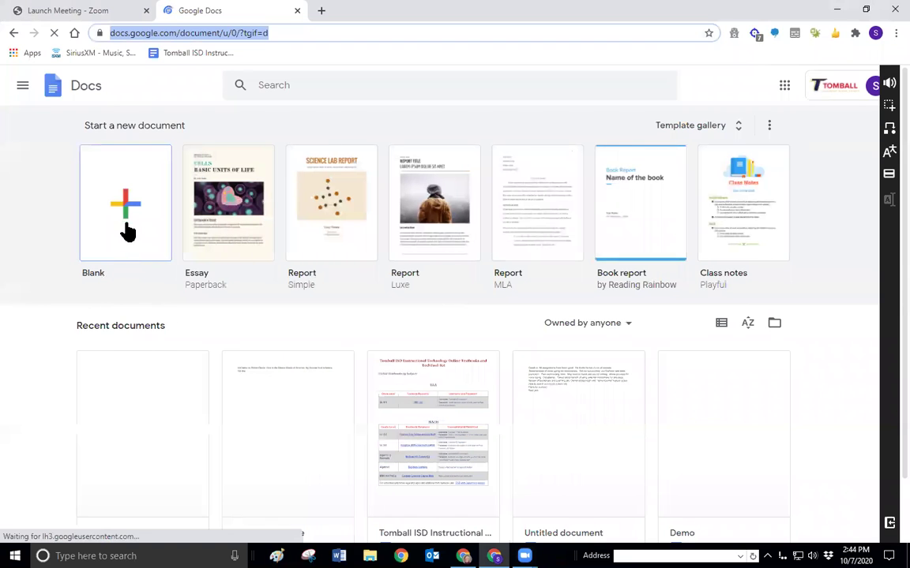
Step: Open the first document in the recent documents list and delete all of its text
click(115, 392)
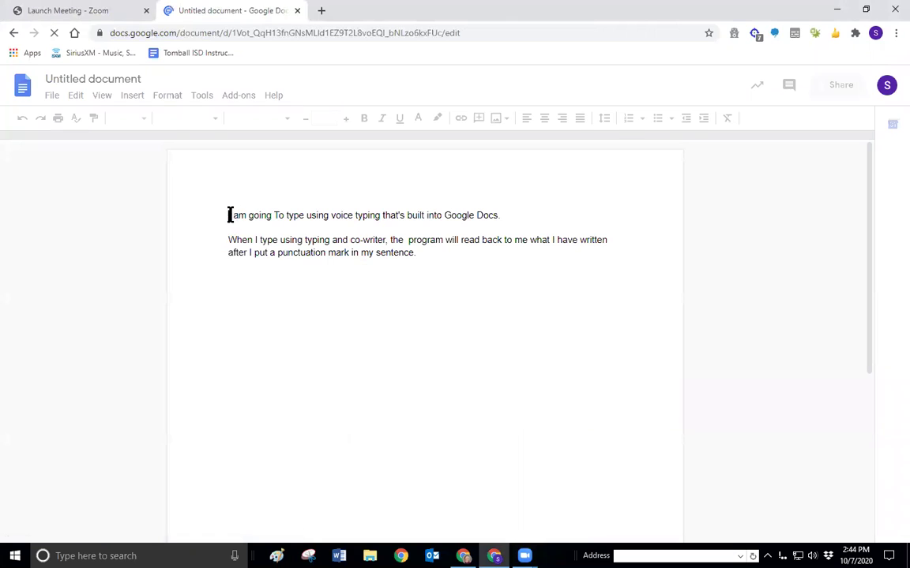
key(ctrl+a)
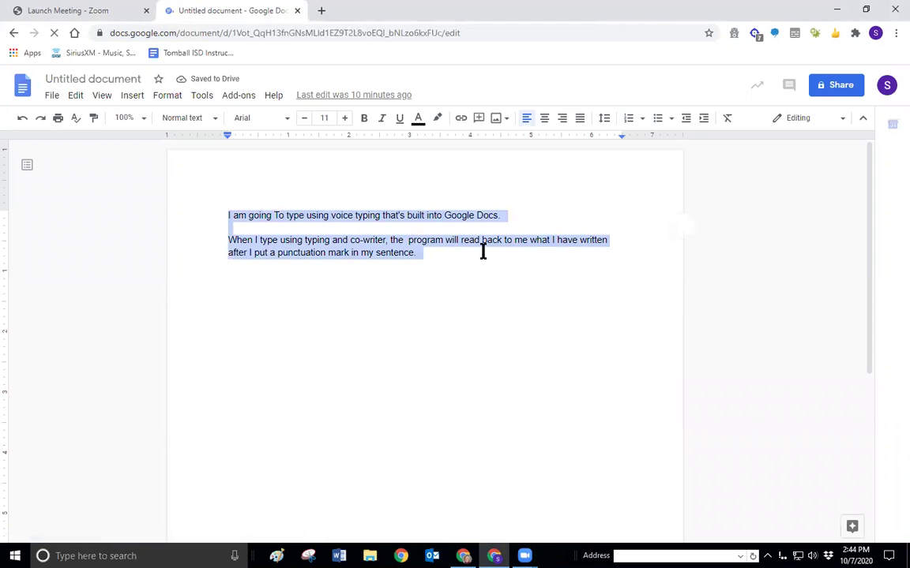
key(BackSpace)
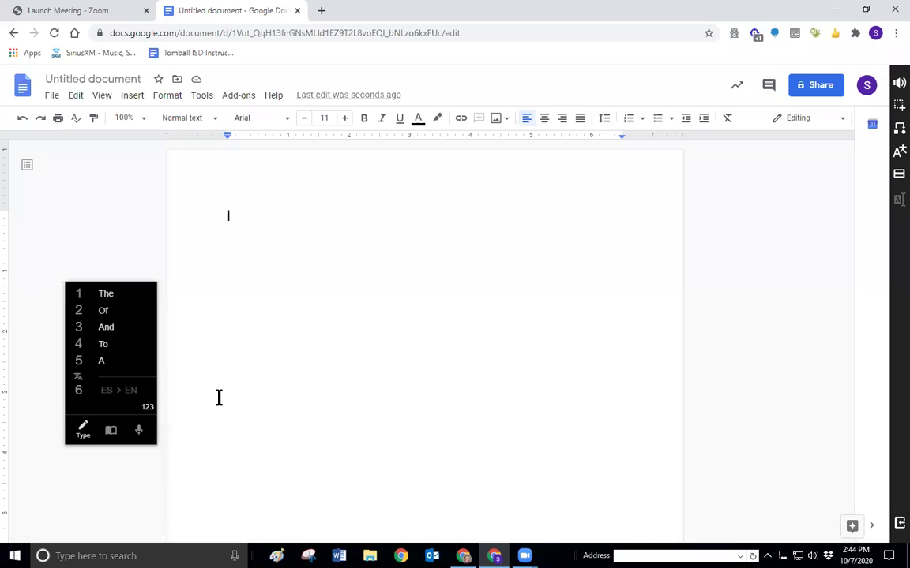
Step: Turn off the Co:Writer extension and return to the blank document
click(775, 37)
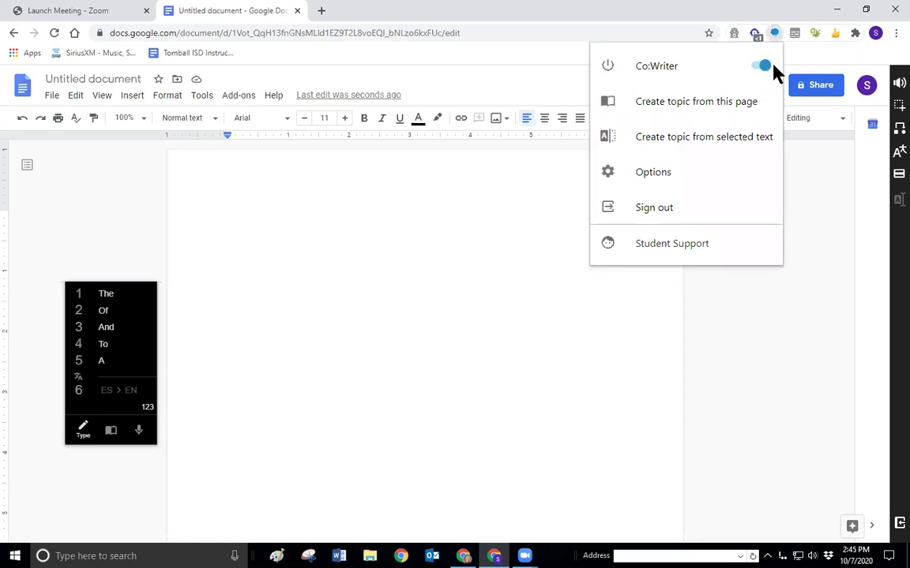
click(752, 70)
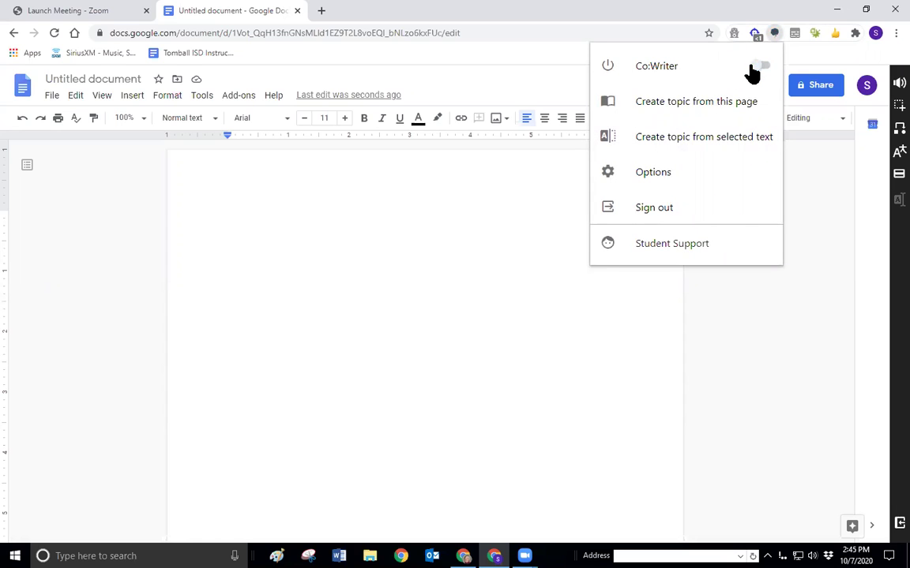
click(825, 223)
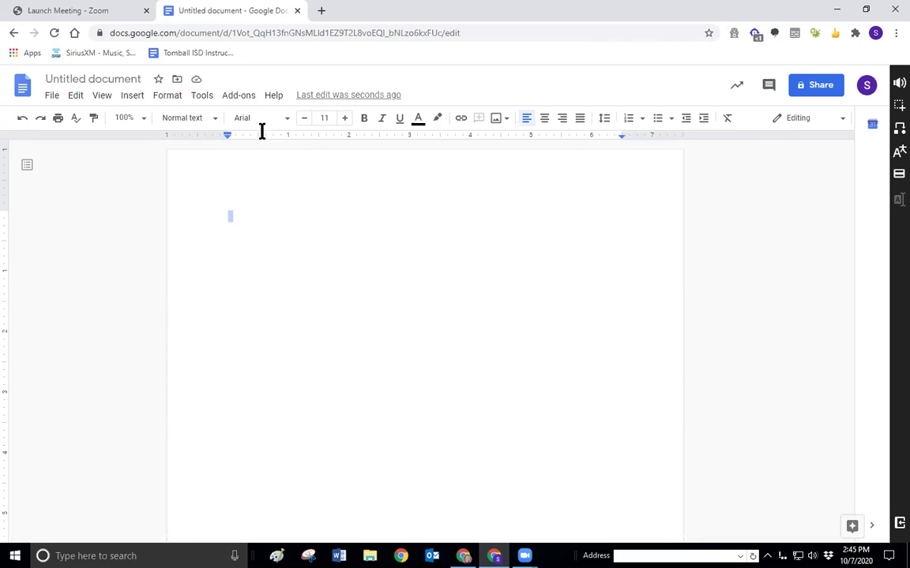
Step: Dictate "I like to speak to type because it makes it a little bit easier for me." using Google Docs voice typing, and stop recording
click(202, 98)
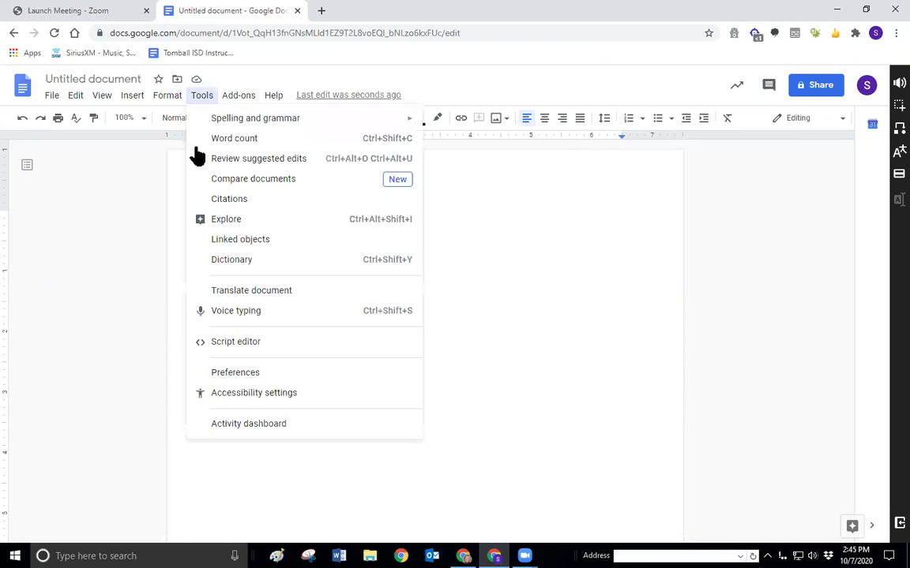
click(229, 312)
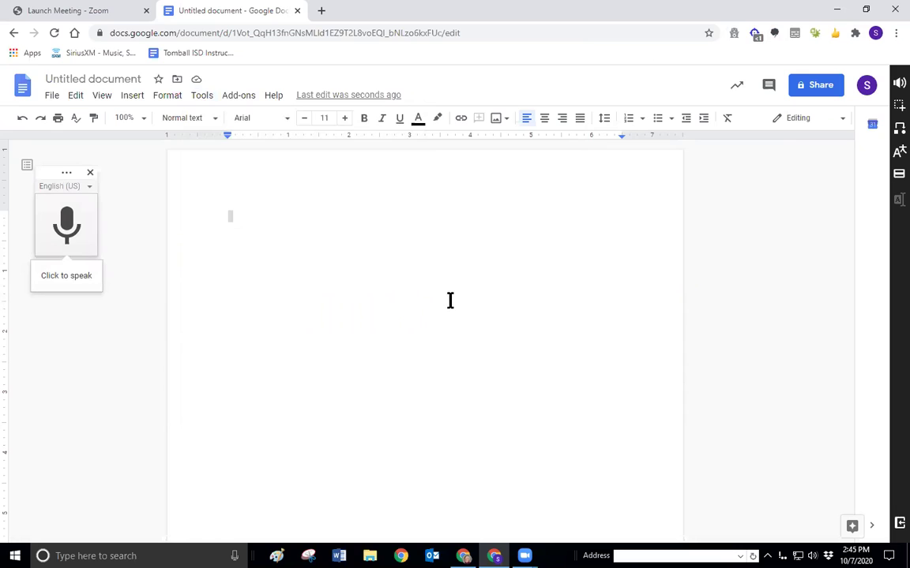
click(68, 227)
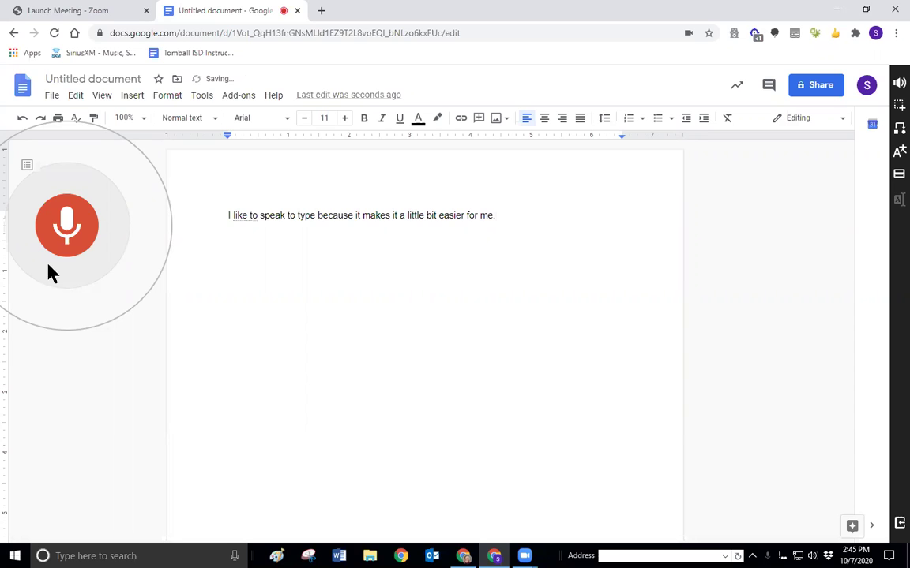
click(65, 232)
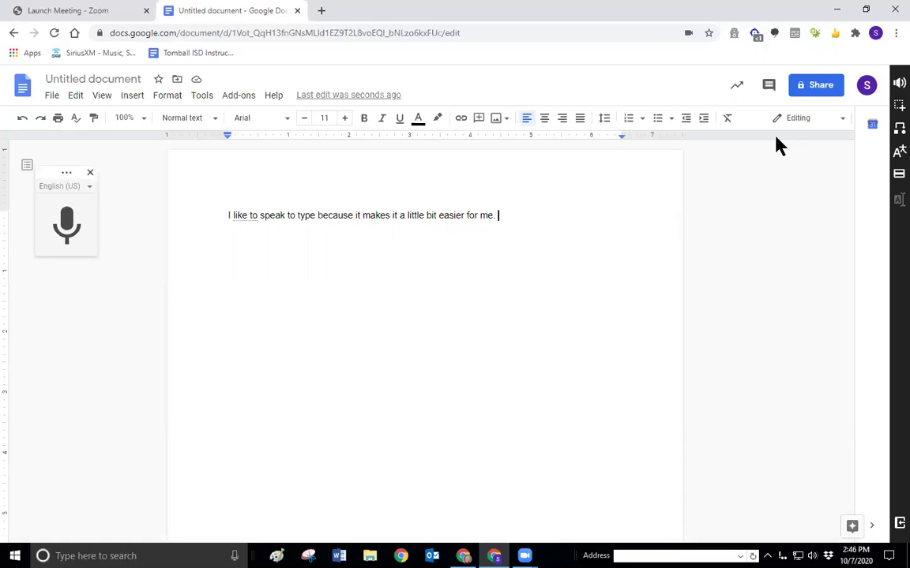
Step: Check the Speak sentences and Speak after Speech to text settings in the Co:Writer options, and return to the document
click(774, 35)
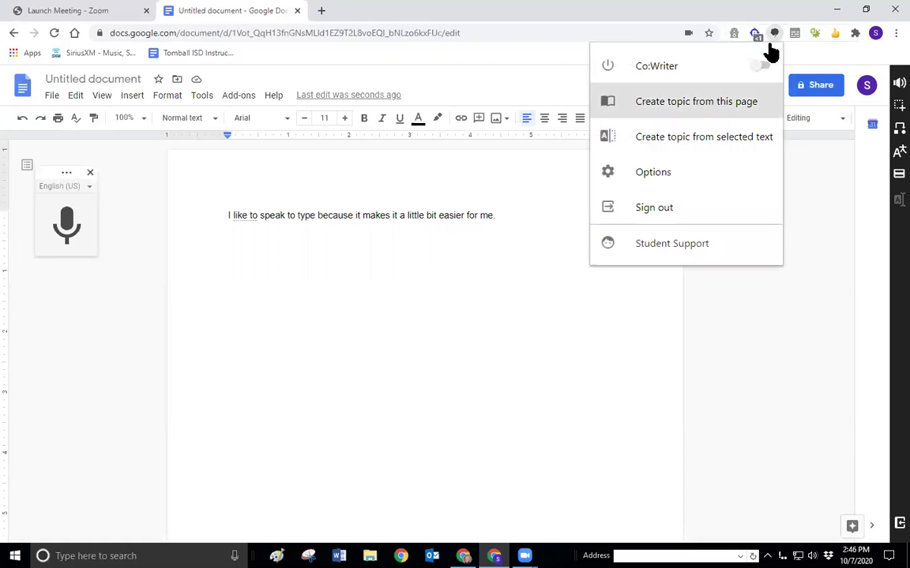
click(668, 180)
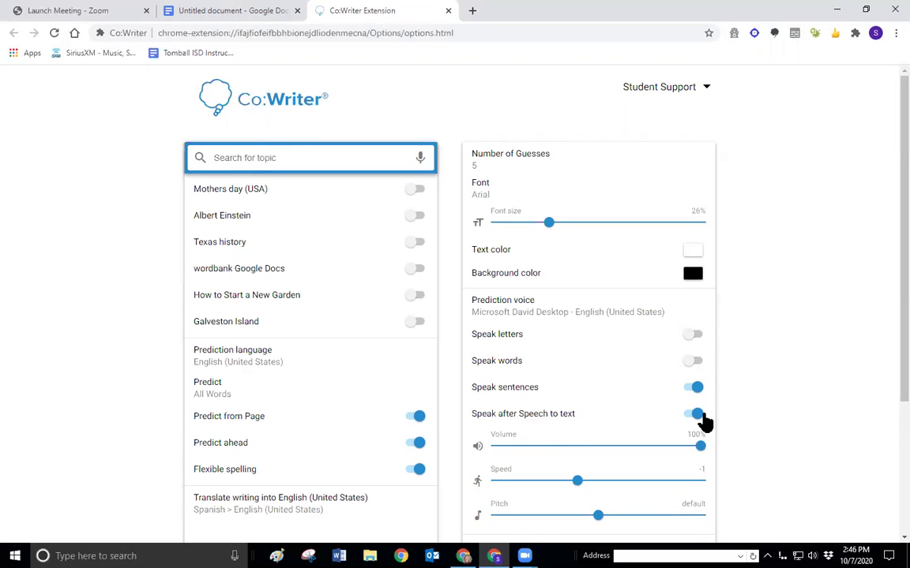
click(222, 13)
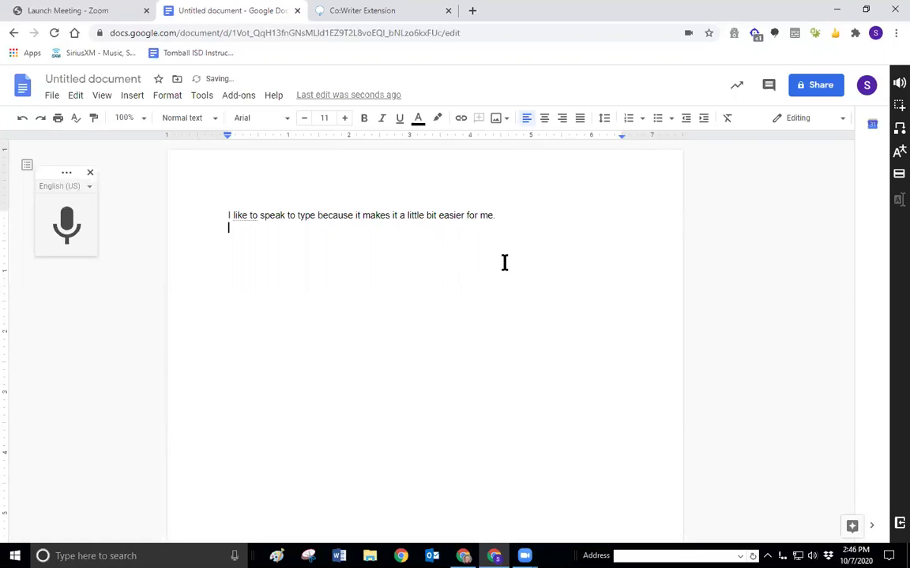
Step: Close Google Docs voice typing and turn the Co:Writer extension on
click(90, 174)
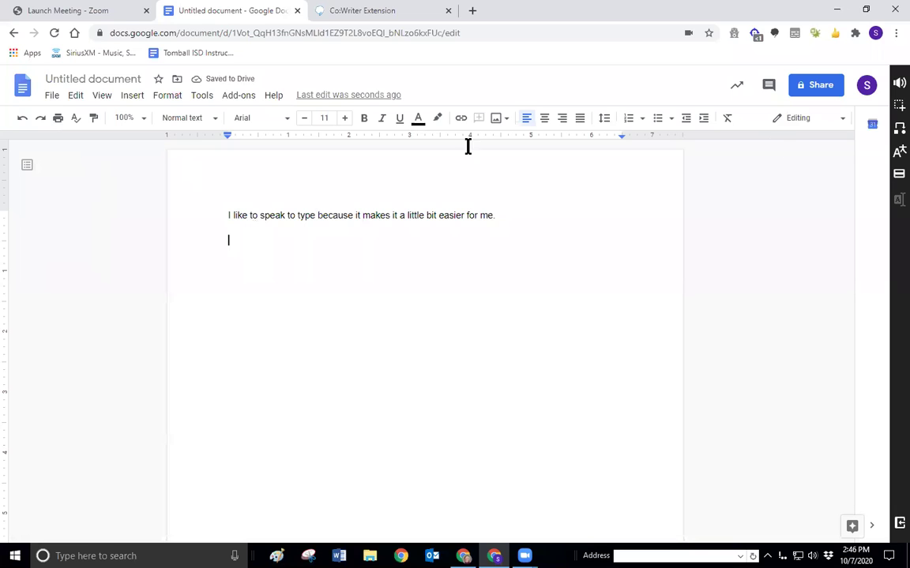
click(773, 33)
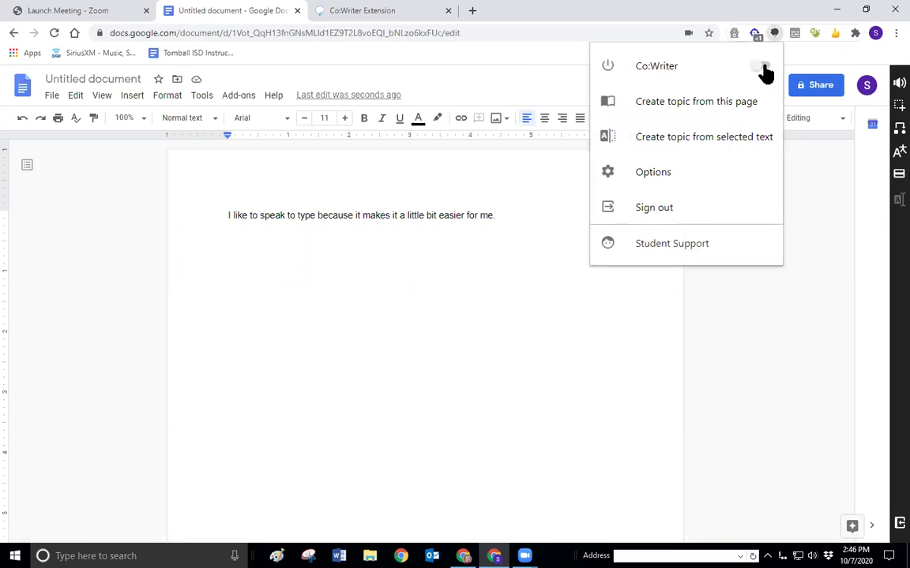
click(762, 67)
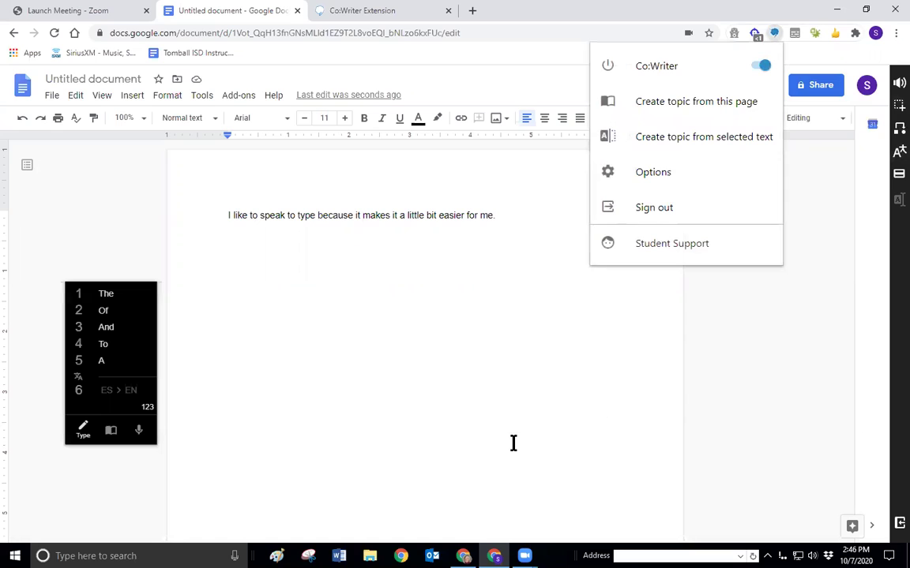
Step: Dictate "The hypotenuse of a triangle" below the first sentence using Co:Writer speech to text in English, and stop recording
click(138, 430)
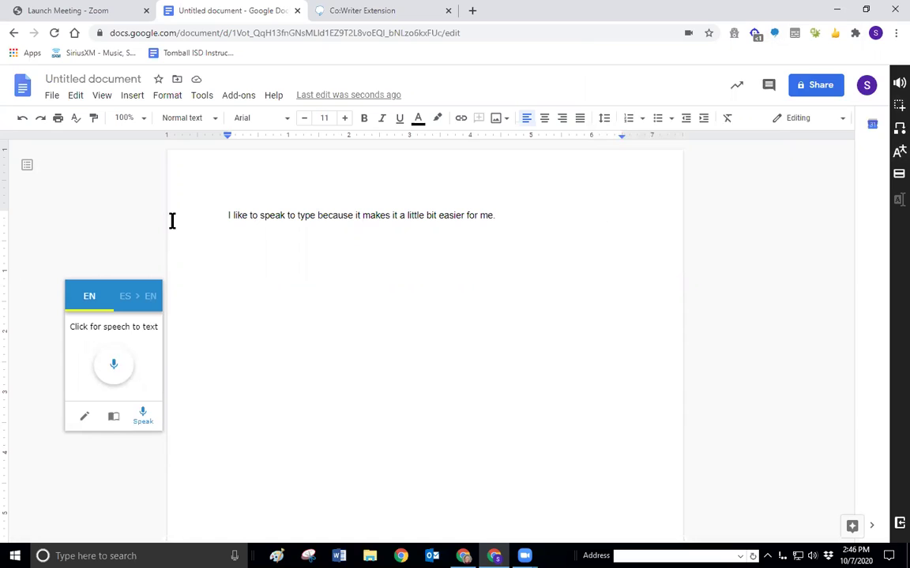
click(115, 366)
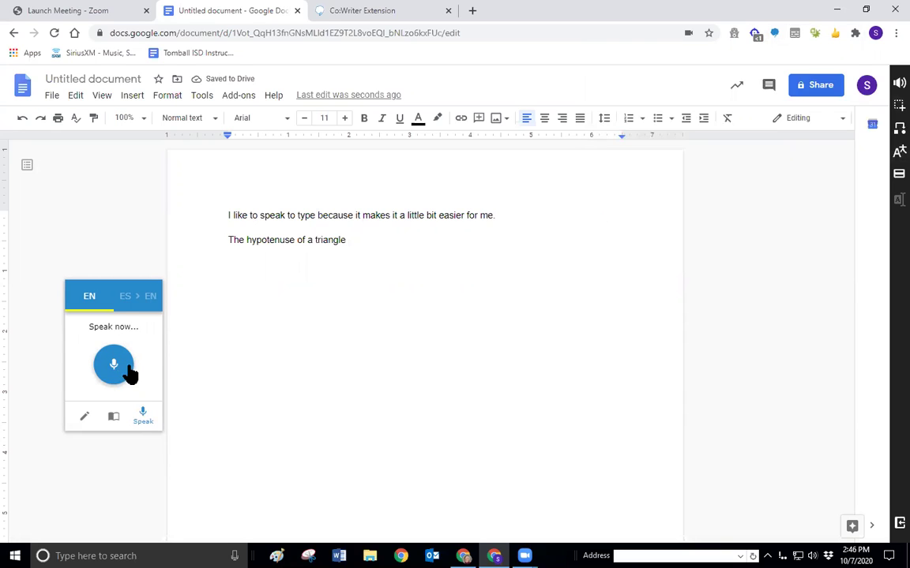
click(123, 379)
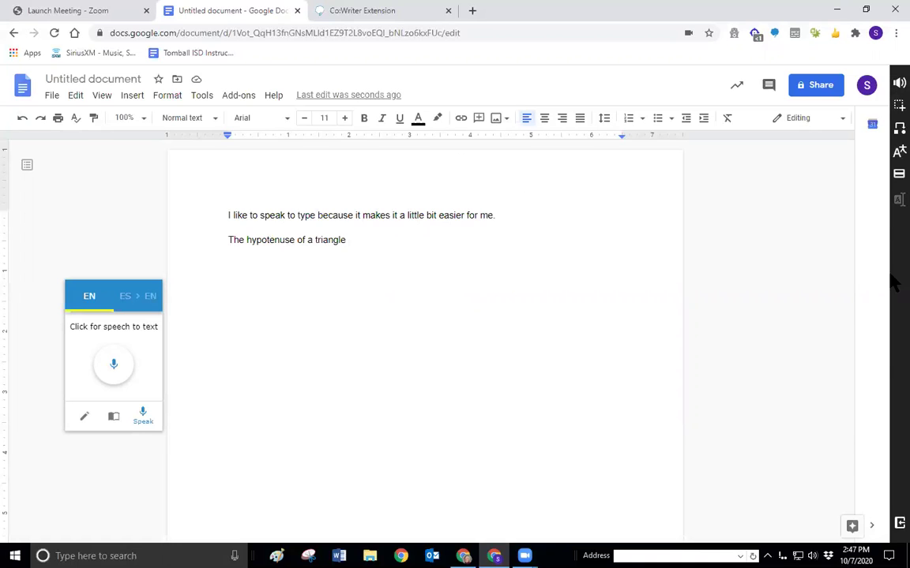
Step: Activate the text-to-speech reader and have the first sentence of the document read aloud
click(898, 88)
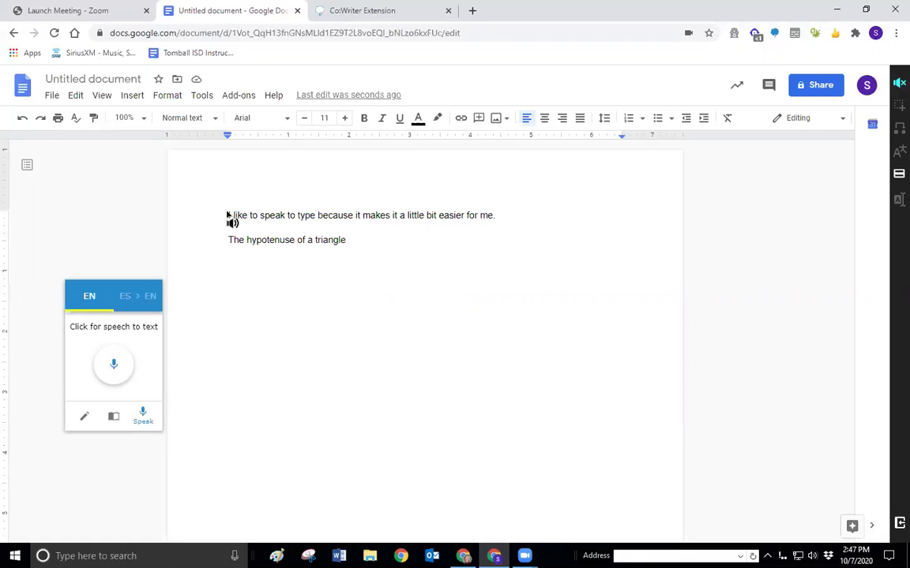
click(228, 217)
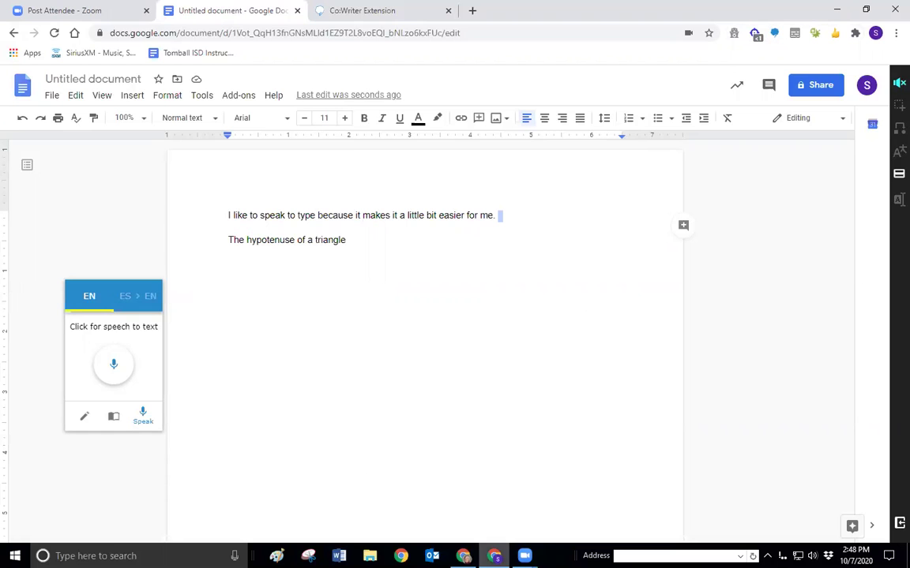
click(524, 556)
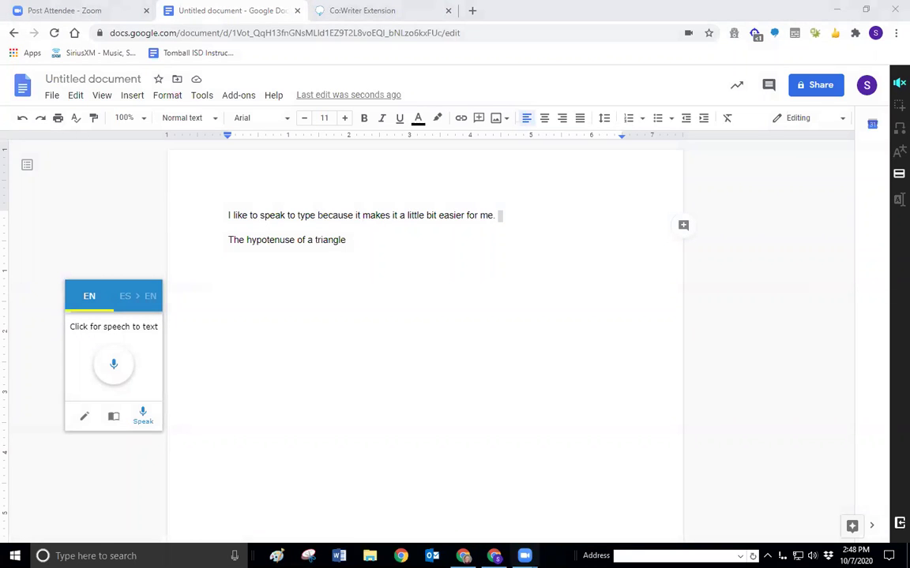
click(524, 556)
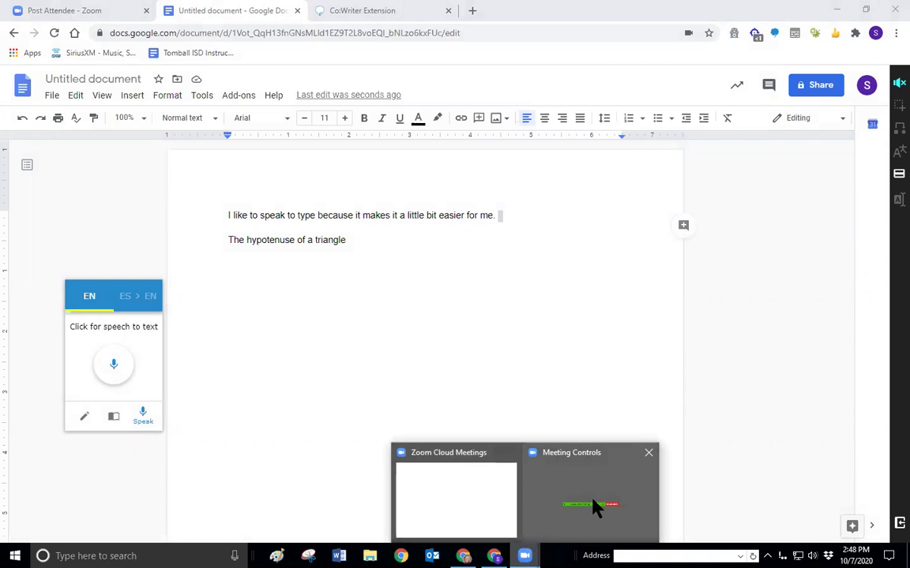
mouse_move(570, 485)
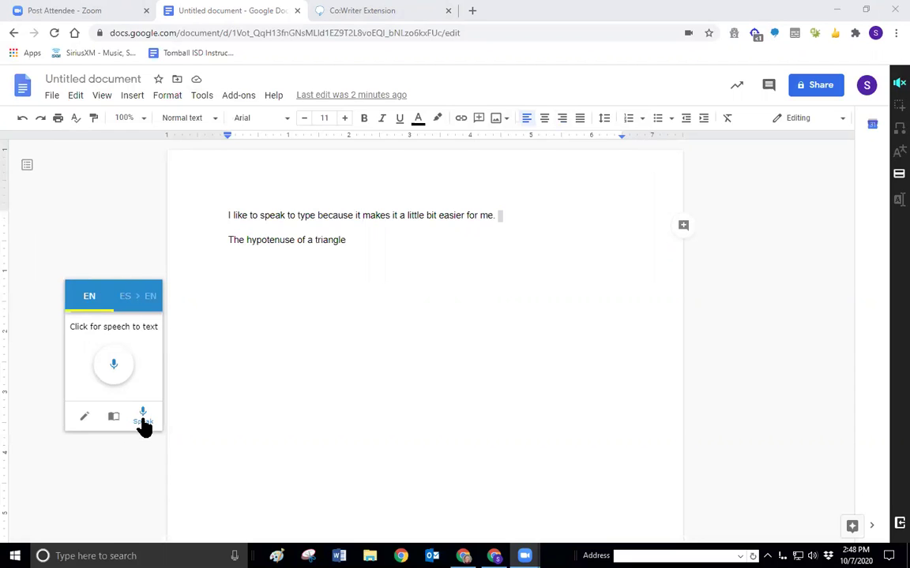
Step: Switch Co:Writer back to its Type mode and turn the extension off
click(83, 425)
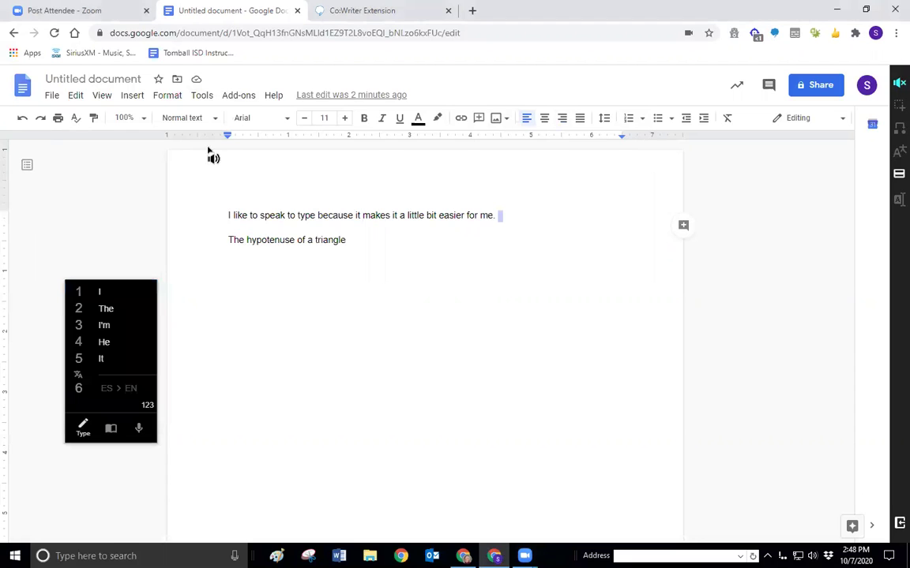
click(775, 34)
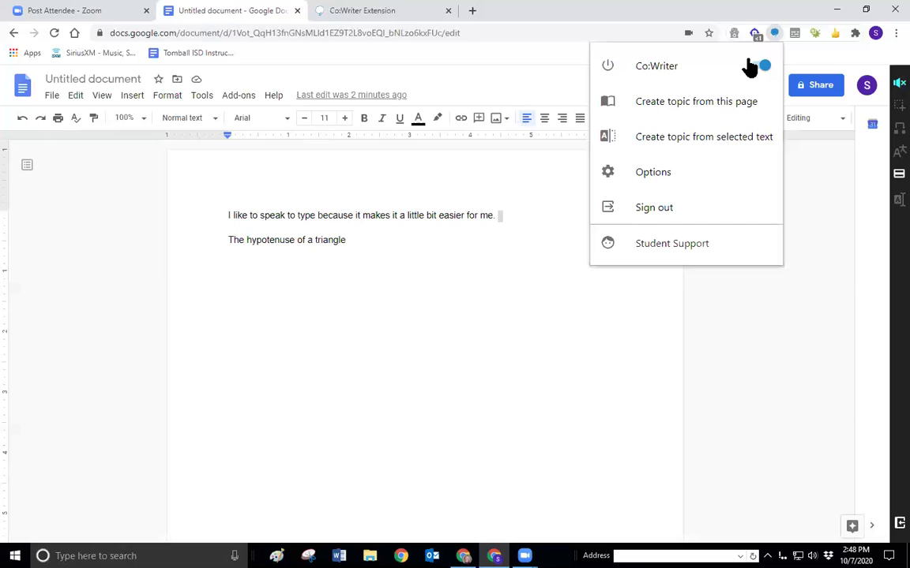
click(759, 68)
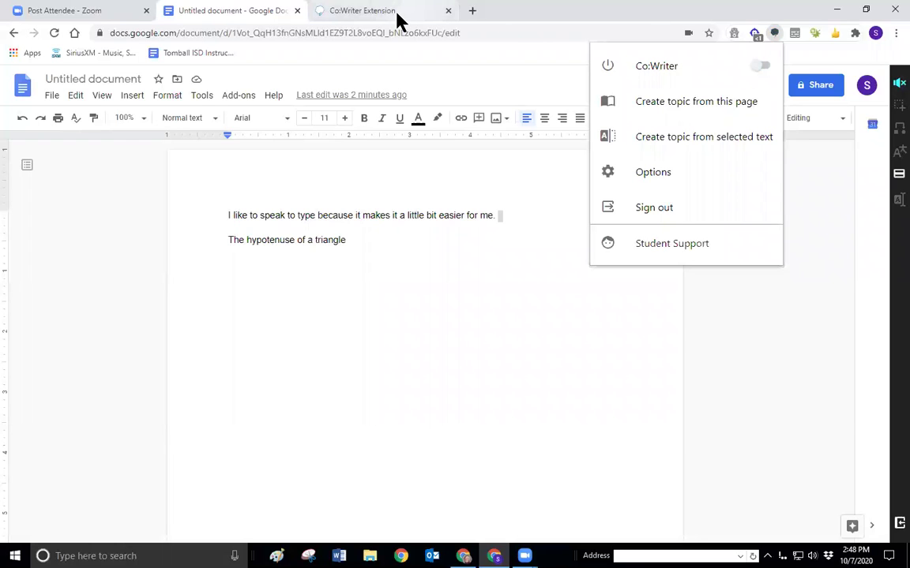
Step: Switch to Google Slides in a new browser tab and create a blank presentation
click(398, 21)
click(333, 33)
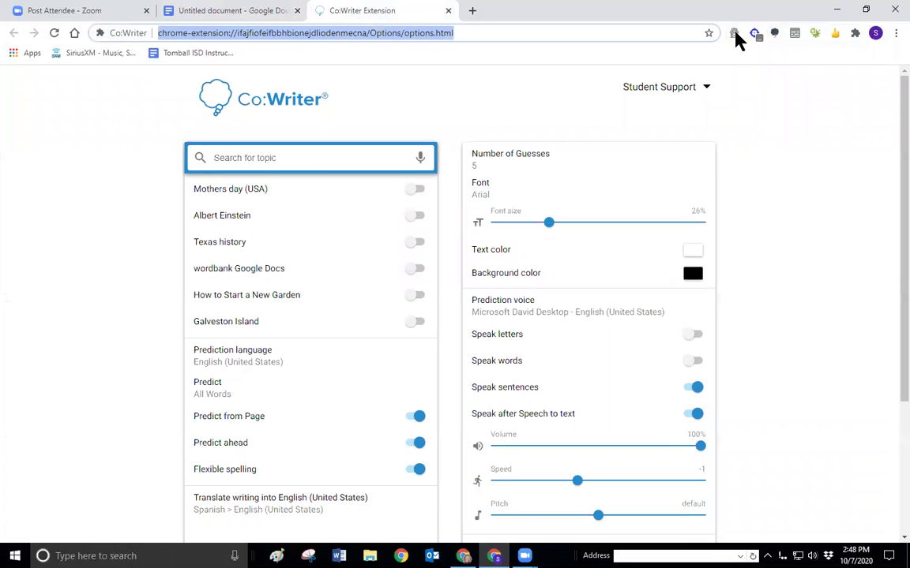
click(472, 10)
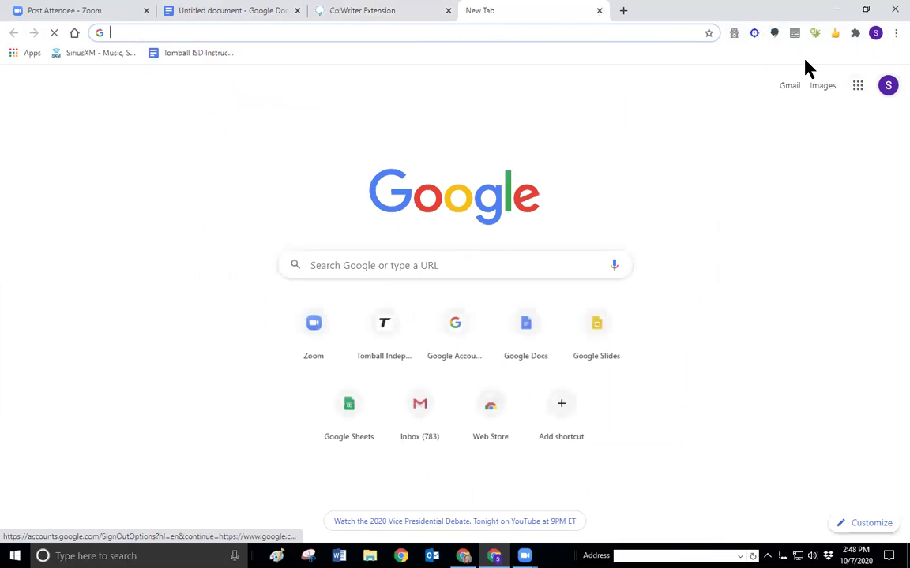
click(858, 85)
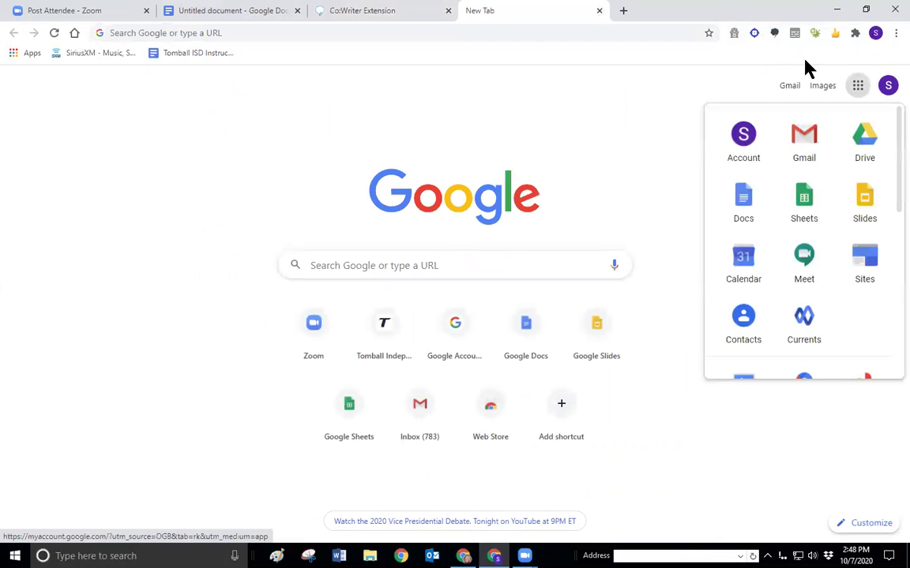
click(863, 203)
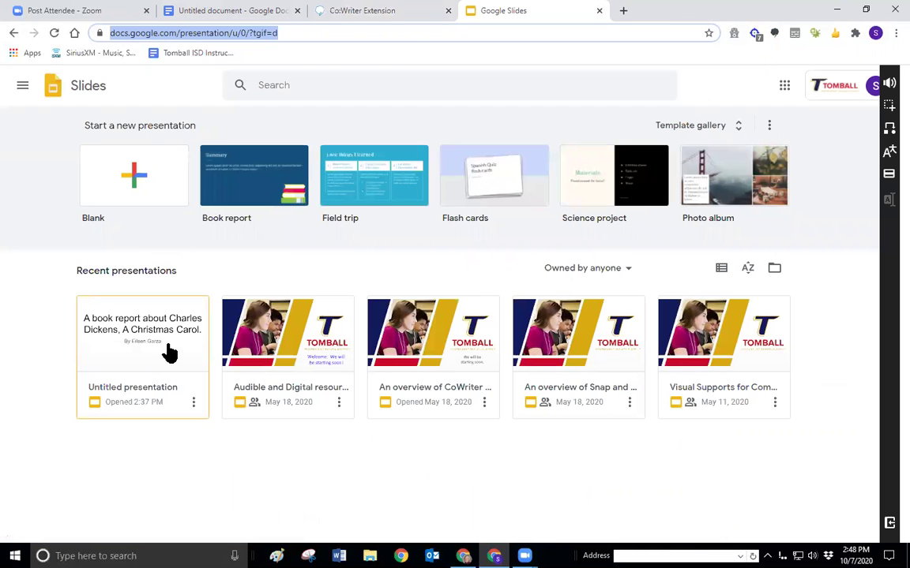
click(118, 189)
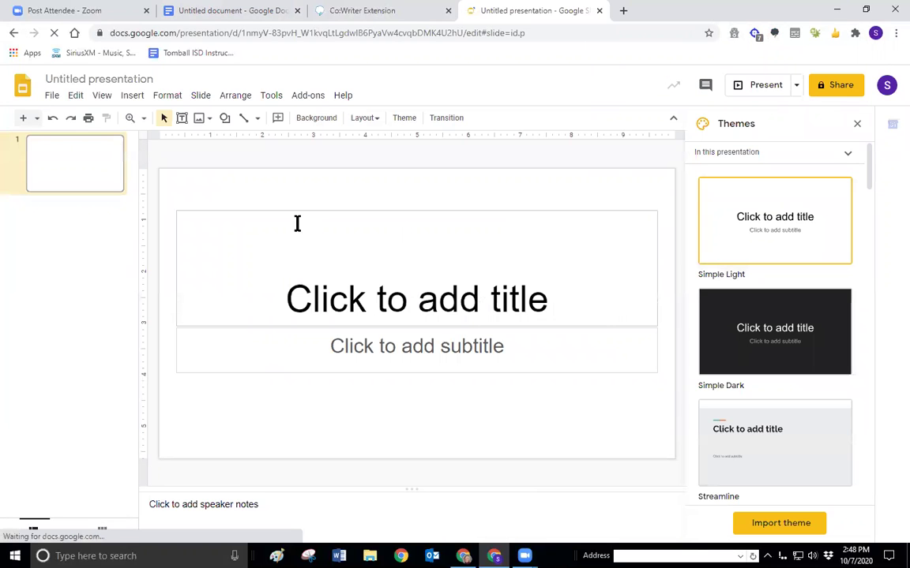
Step: Dictate "This presentation is to introduce myself to the new students coming in from summer vacation." into the speaker notes with built-in voice typing
click(270, 98)
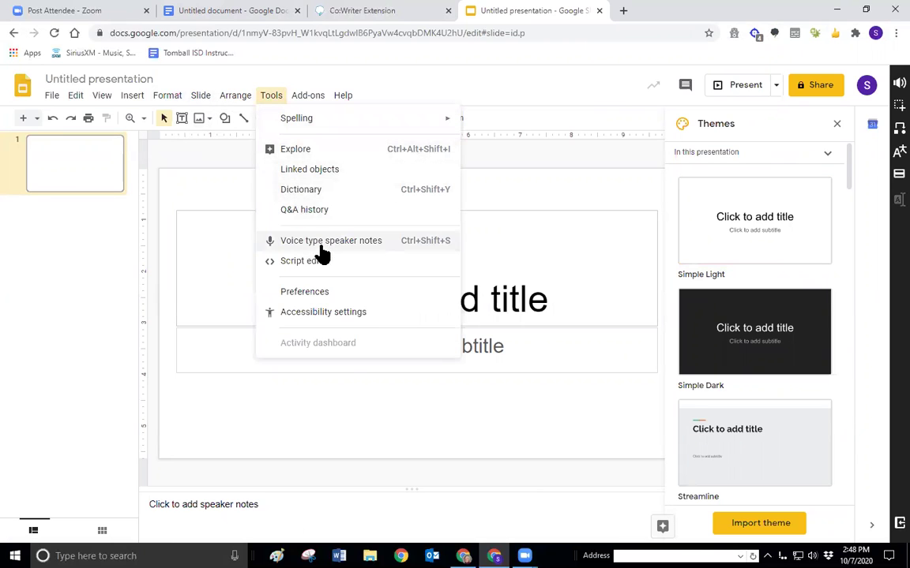
click(371, 247)
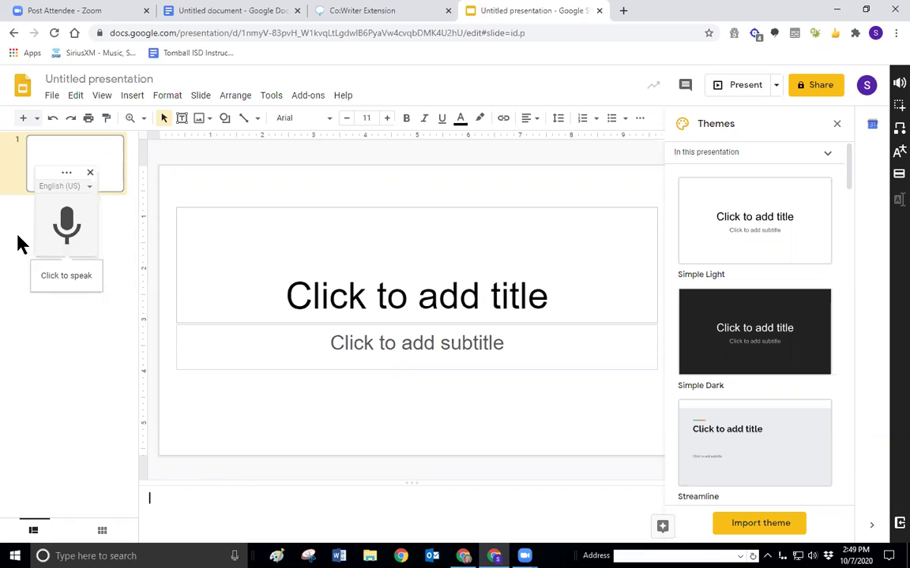
click(63, 228)
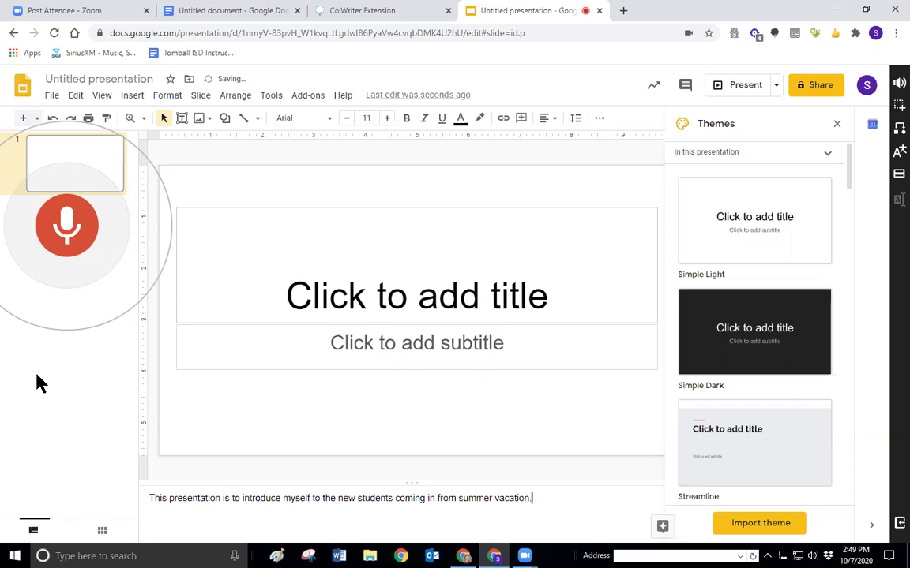
click(70, 228)
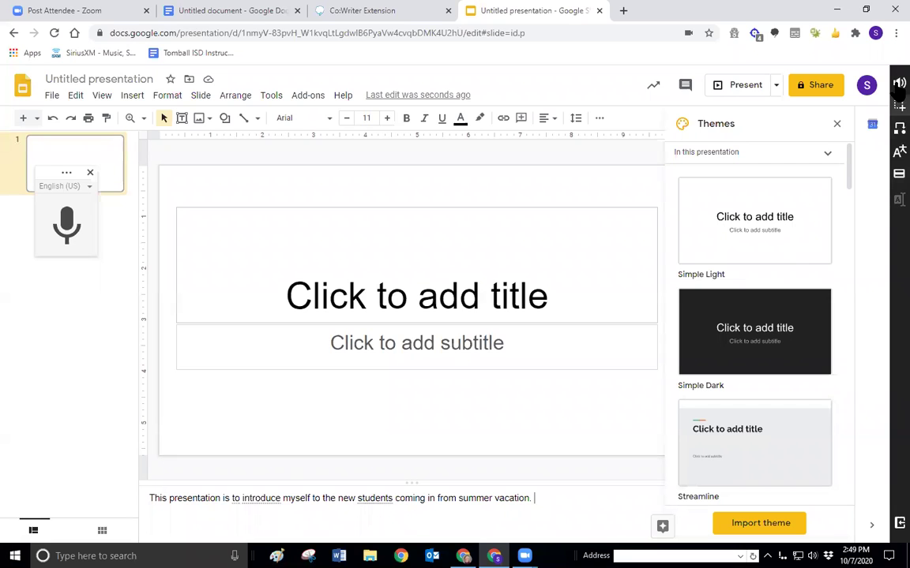
click(899, 82)
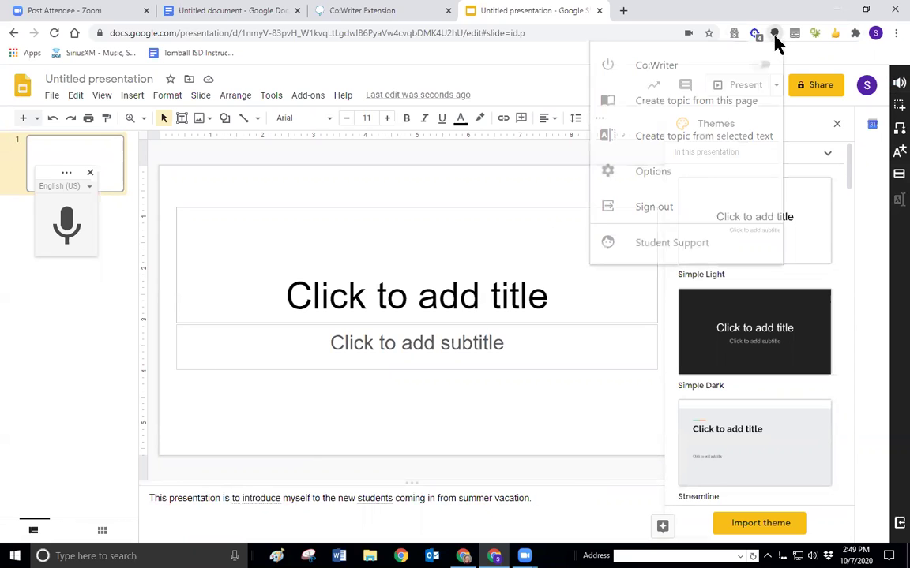
Step: Turn on Co:Writer and start a new line below the sentence in the speaker notes
click(763, 66)
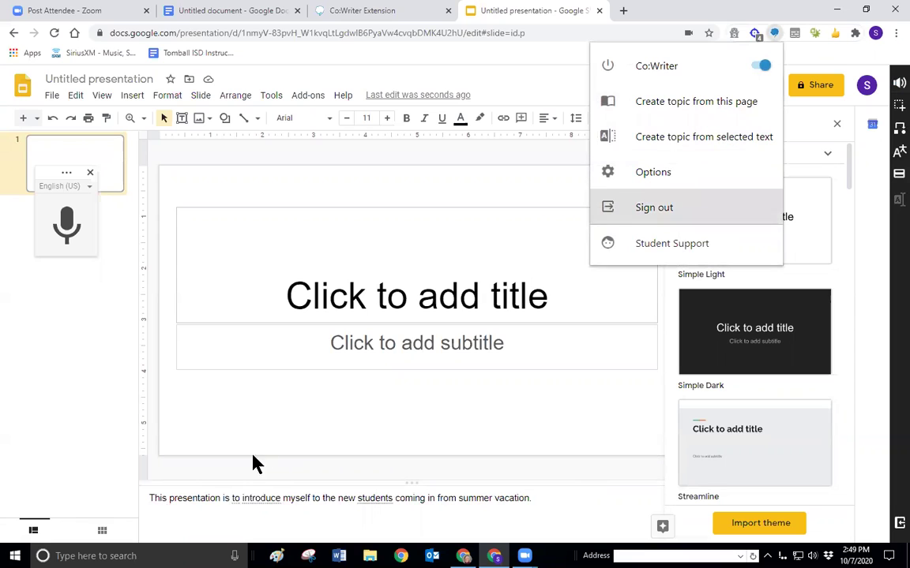
click(152, 519)
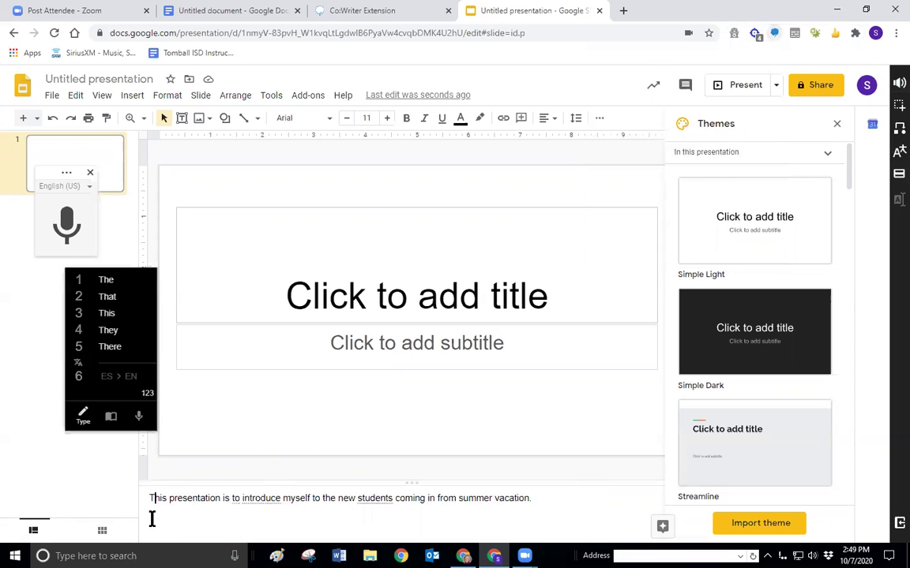
click(542, 499)
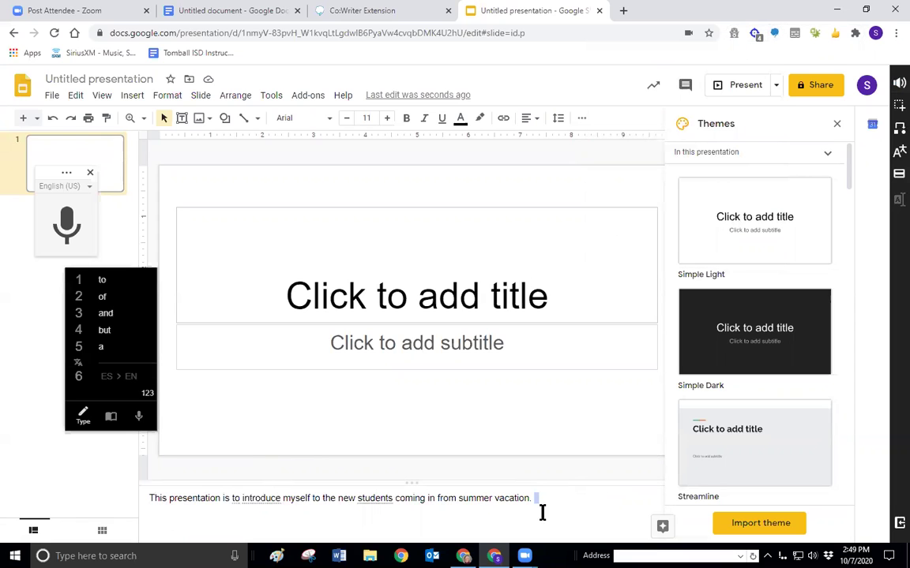
key(Return)
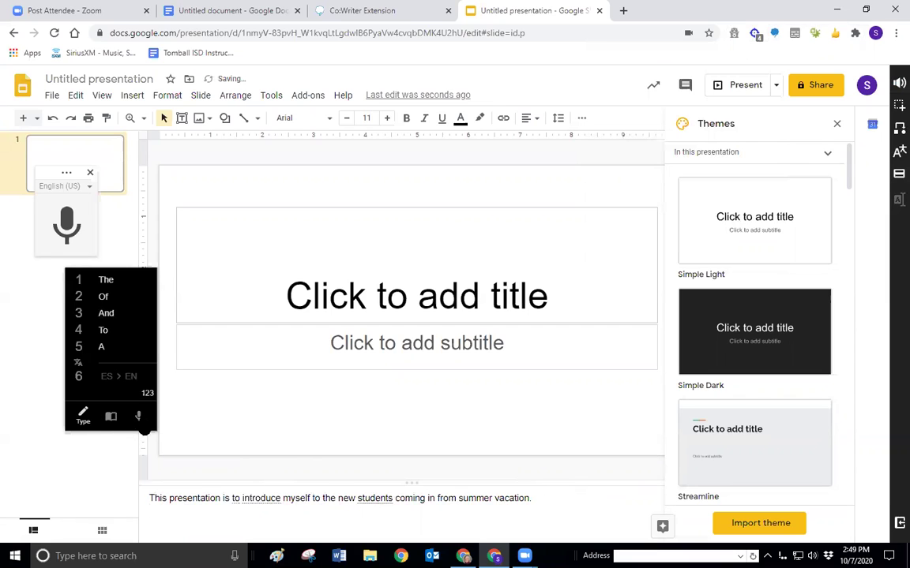
Step: Dictate "We didn't get to go anywhere very fancy this summer so there's not a whole lot to write ." using Co:Writer speech to text
click(138, 416)
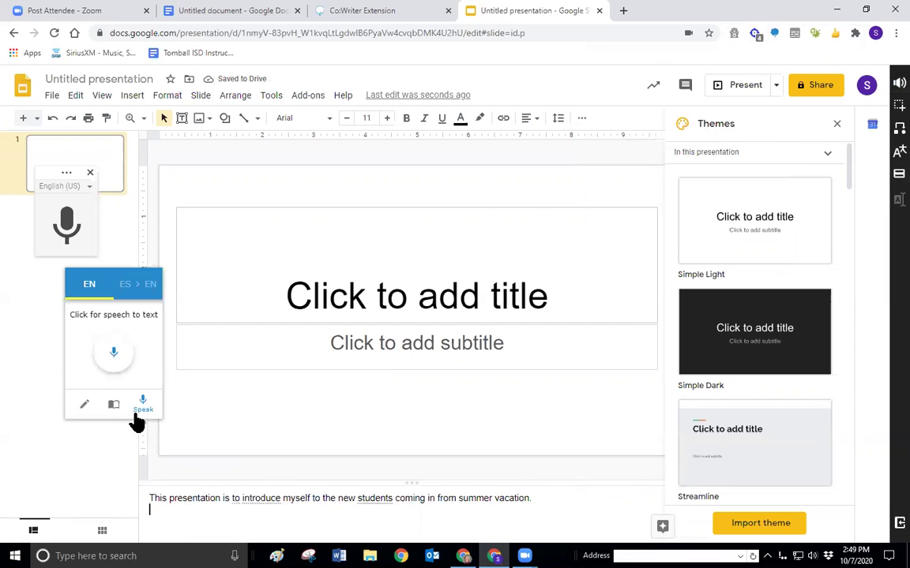
click(113, 357)
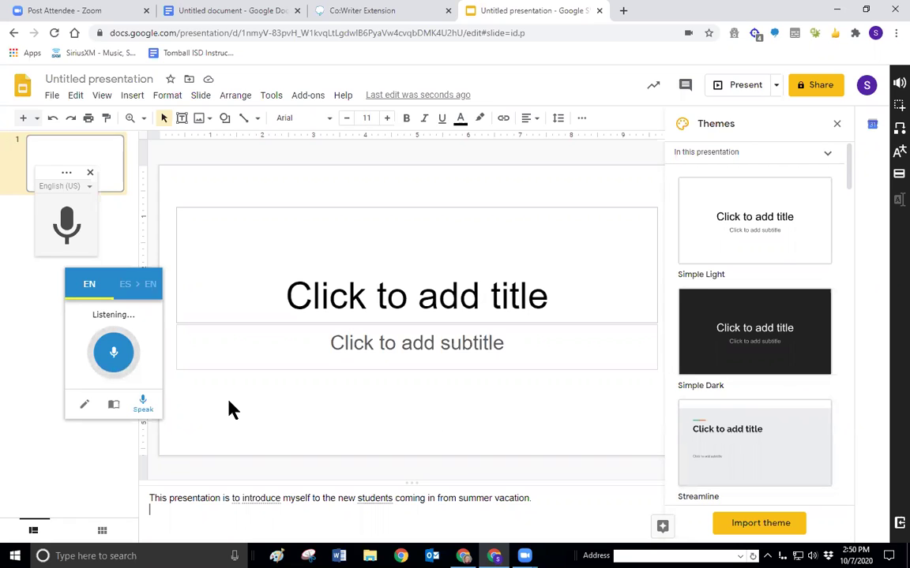
click(114, 356)
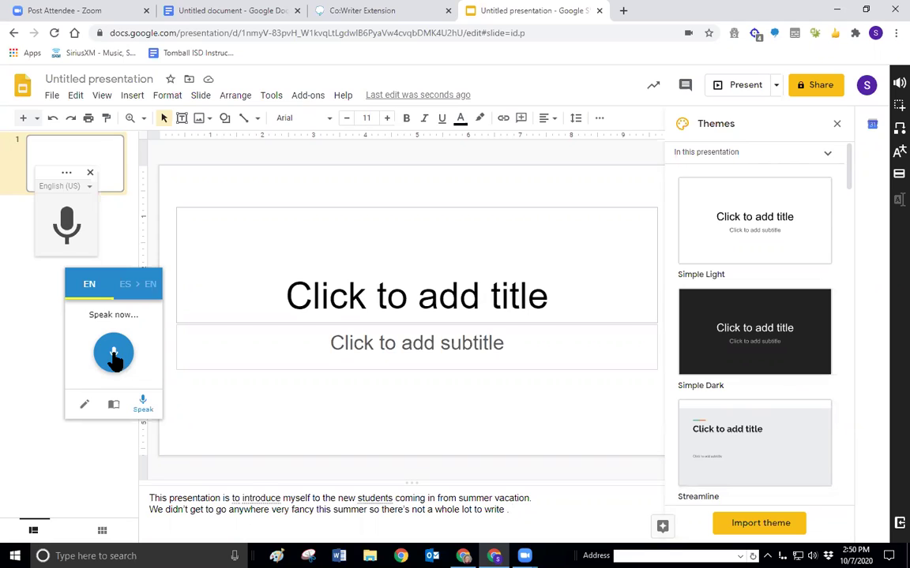
click(114, 356)
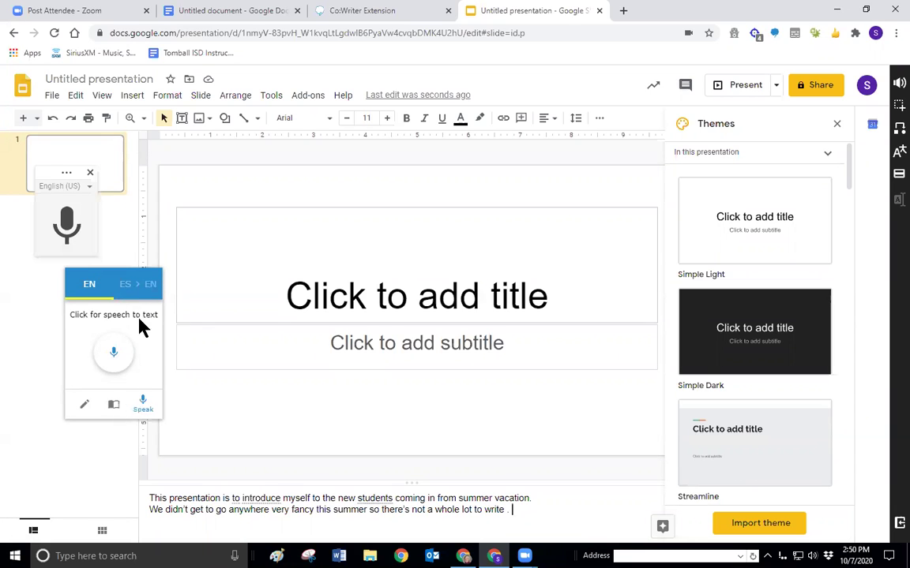
Step: Turn Co:Writer off and try to dictate "All about me" into the slide title with the built-in voice typing
click(775, 37)
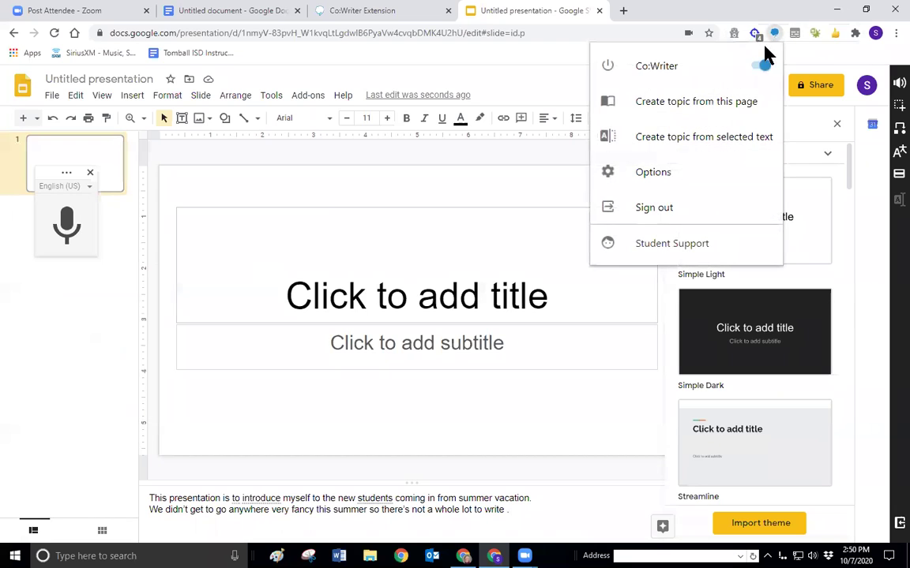
click(67, 227)
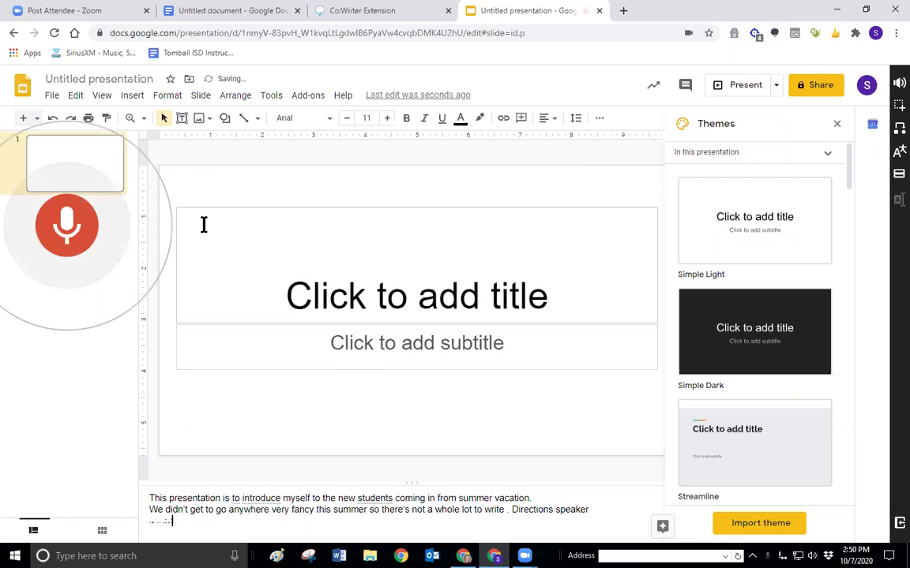
click(351, 251)
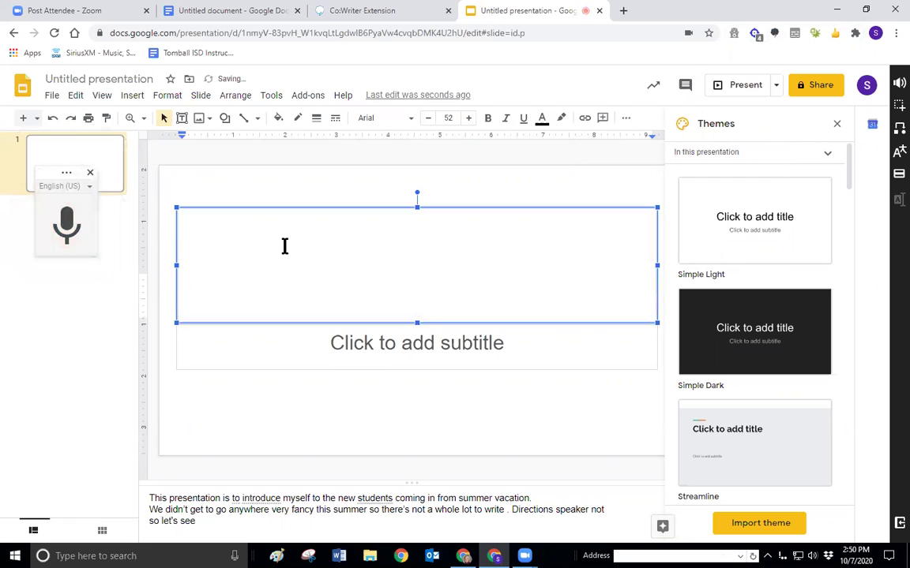
click(79, 240)
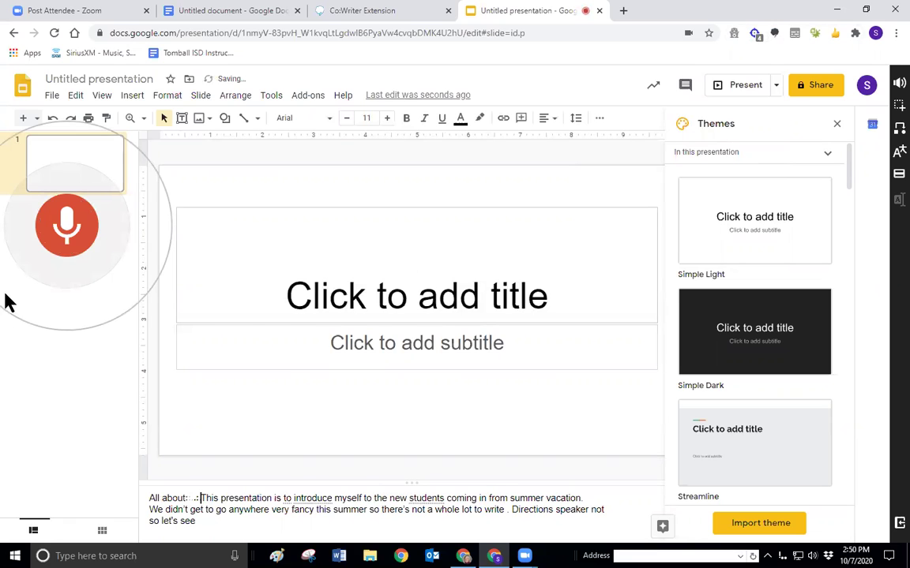
click(55, 241)
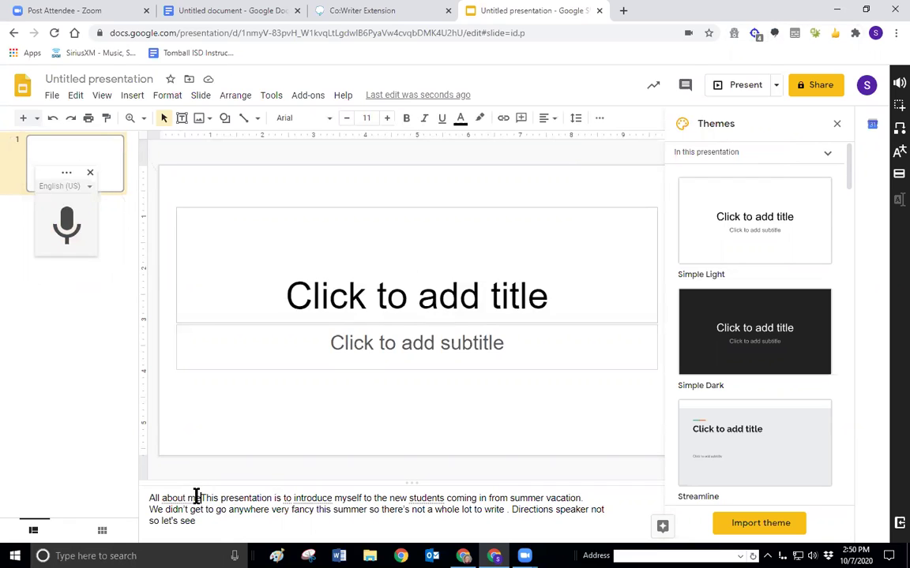
Step: Delete "All about me" from the start of the speaker notes and close the built-in voice typing
drag(199, 498, 144, 486)
key(BackSpace)
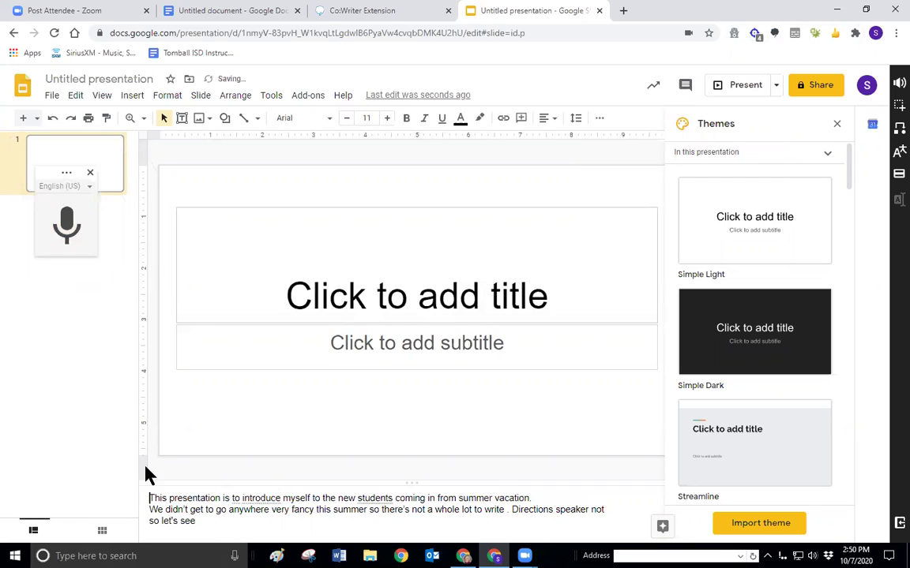
click(92, 174)
Step: Turn Co:Writer on and dictate "All about me" into the slide title with its English speech to text
click(775, 33)
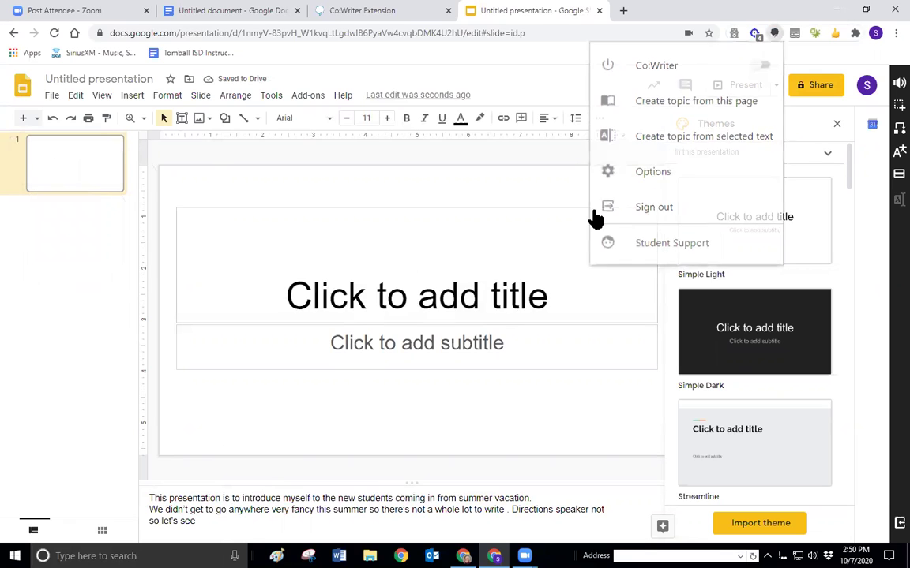
click(762, 66)
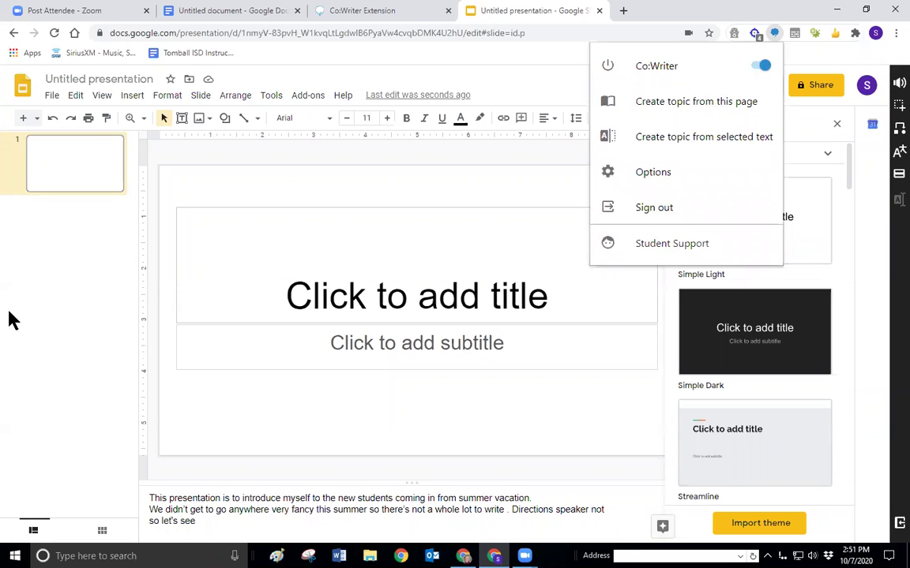
click(61, 324)
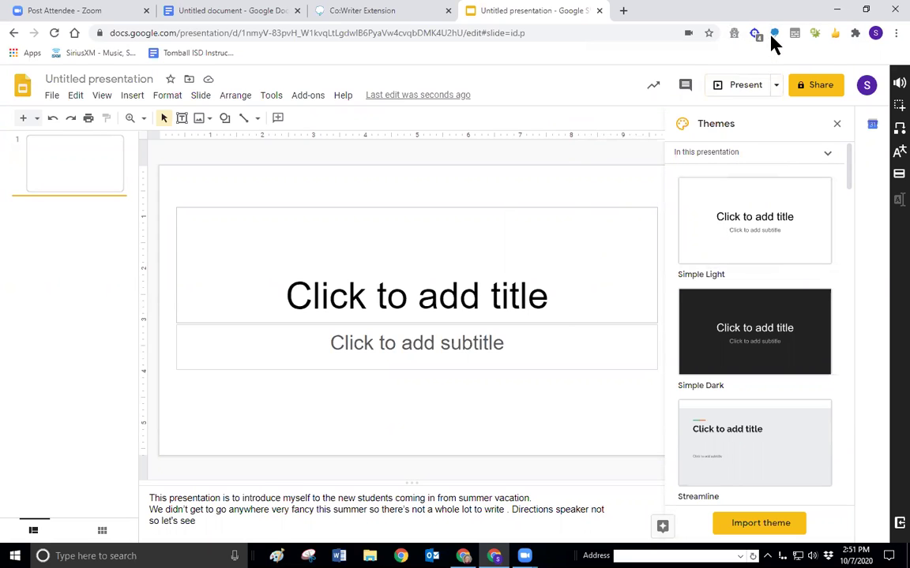
click(224, 233)
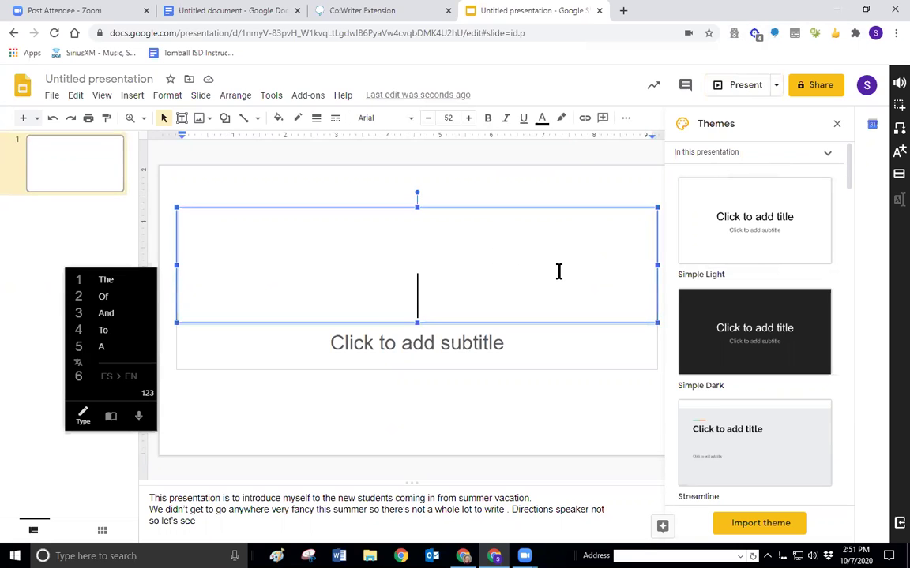
click(138, 416)
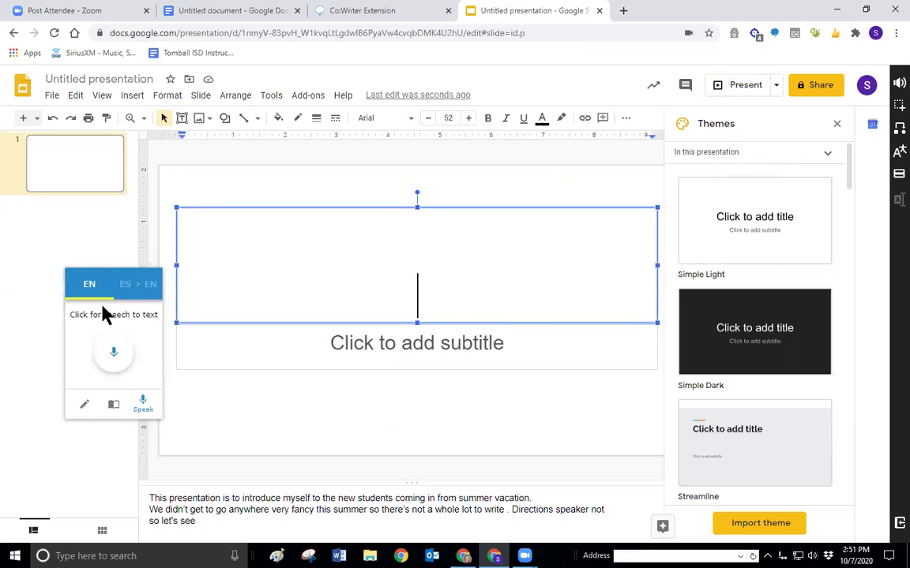
click(114, 352)
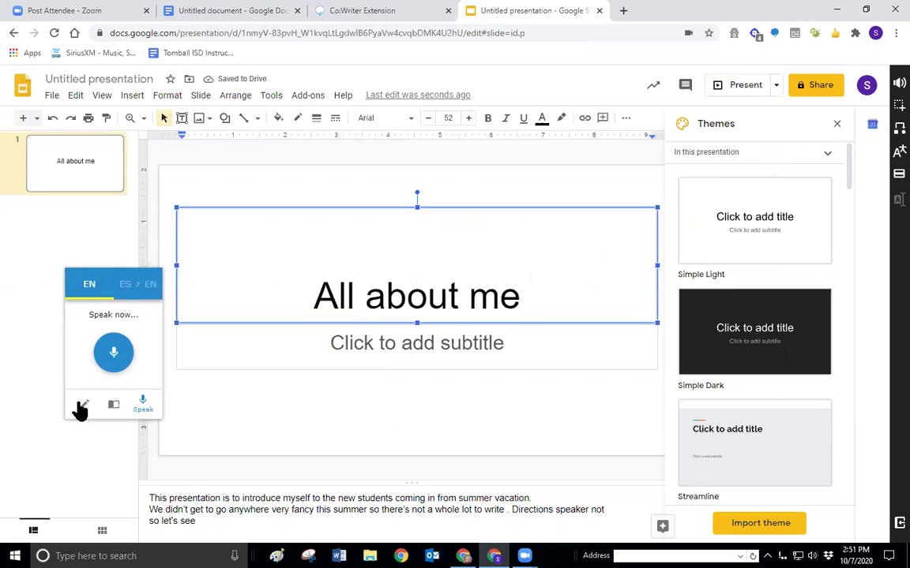
click(114, 352)
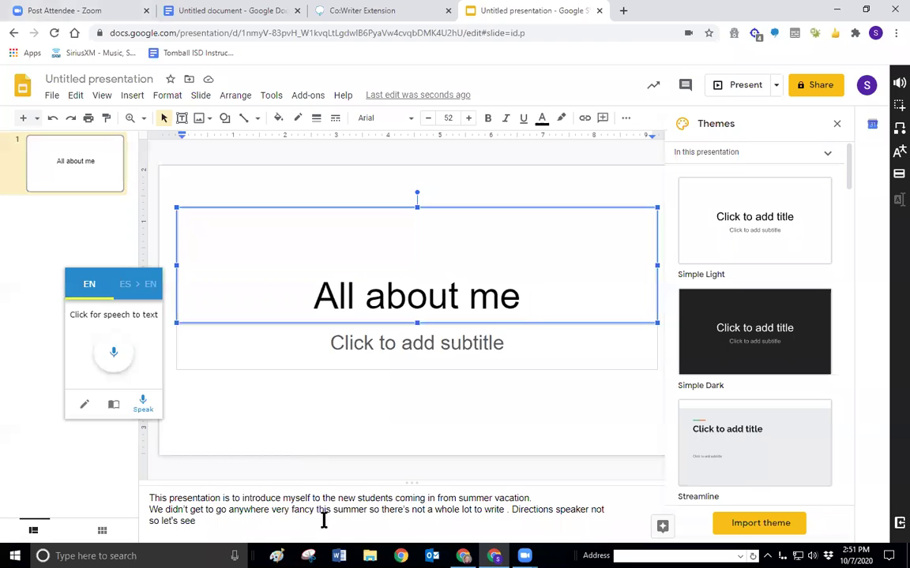
mouse_move(524, 554)
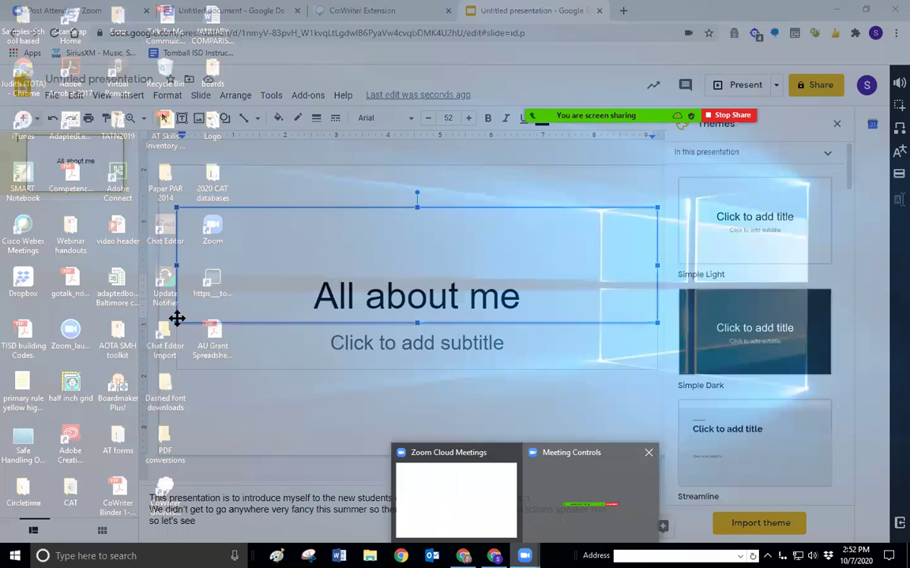
click(556, 528)
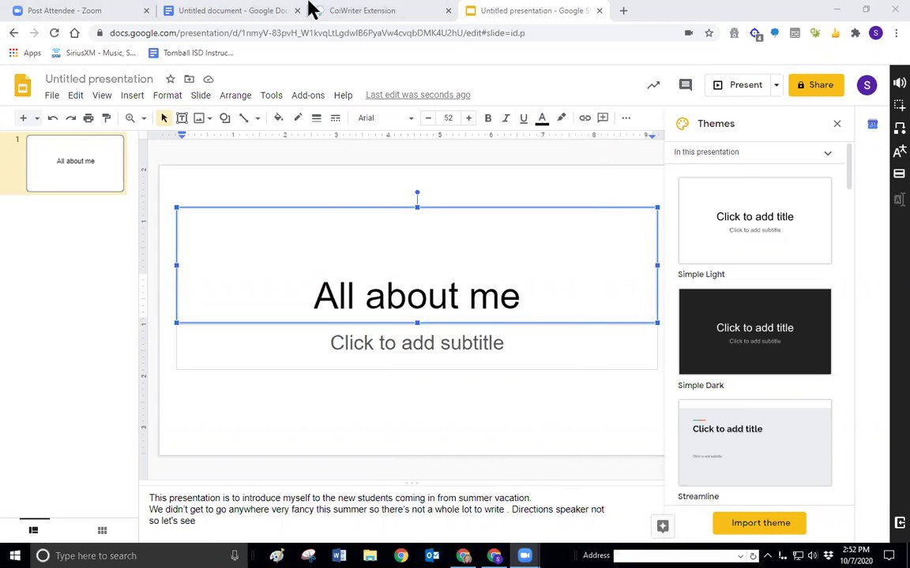
Step: Switch to Gmail in a new browser tab and start a new message
click(623, 12)
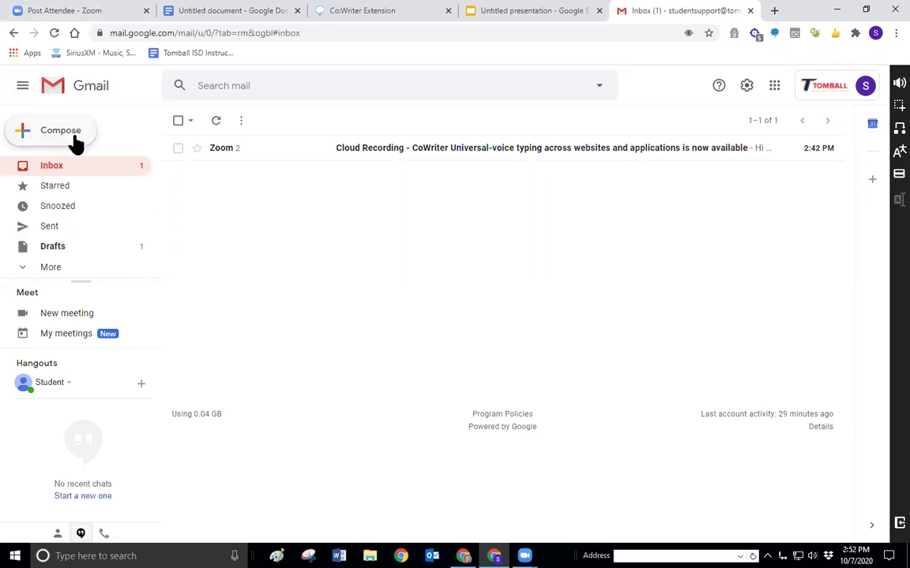
click(69, 136)
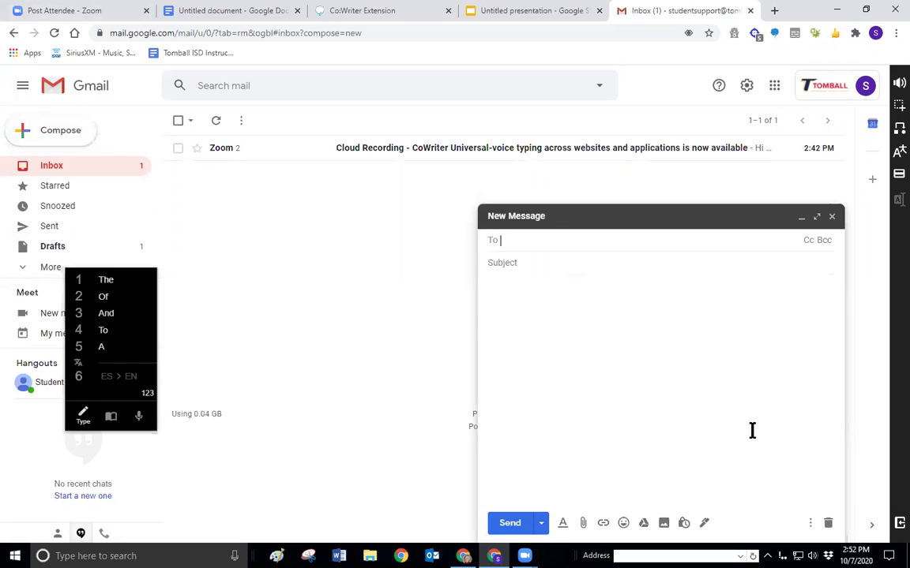
Step: Dictate the recipient's e-mail address into the new message with Co:Writer speech to text in English, and stop recording
click(138, 420)
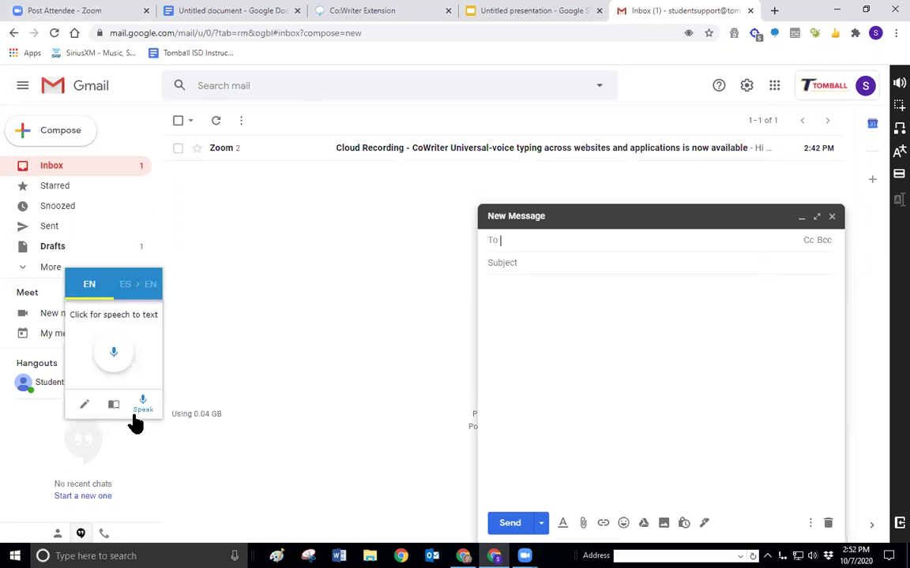
click(116, 353)
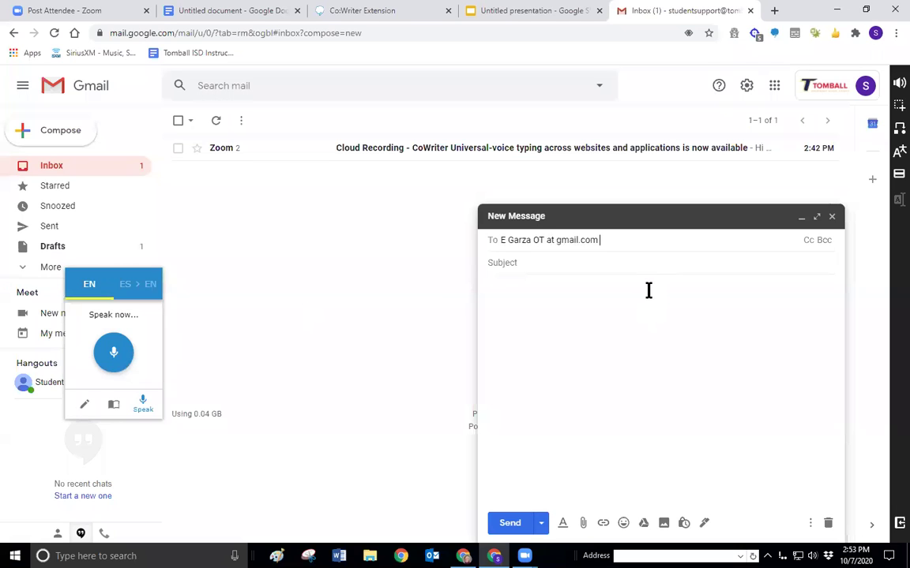
click(117, 355)
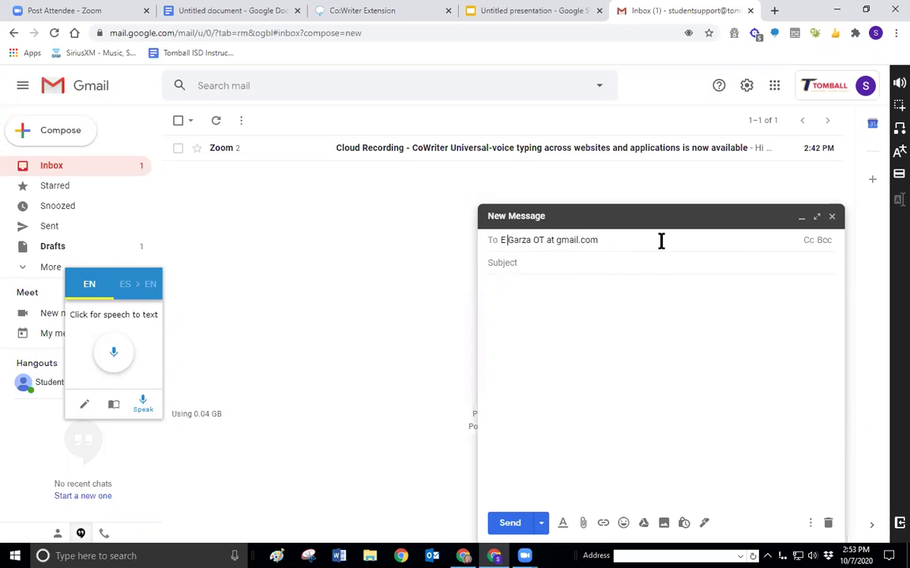
Step: Correct the dictated recipient address by removing its spaces and replacing the word "at" with "@"
key(BackSpace)
click(532, 240)
key(BackSpace)
click(550, 240)
key(BackSpace)
key(BackSpace)
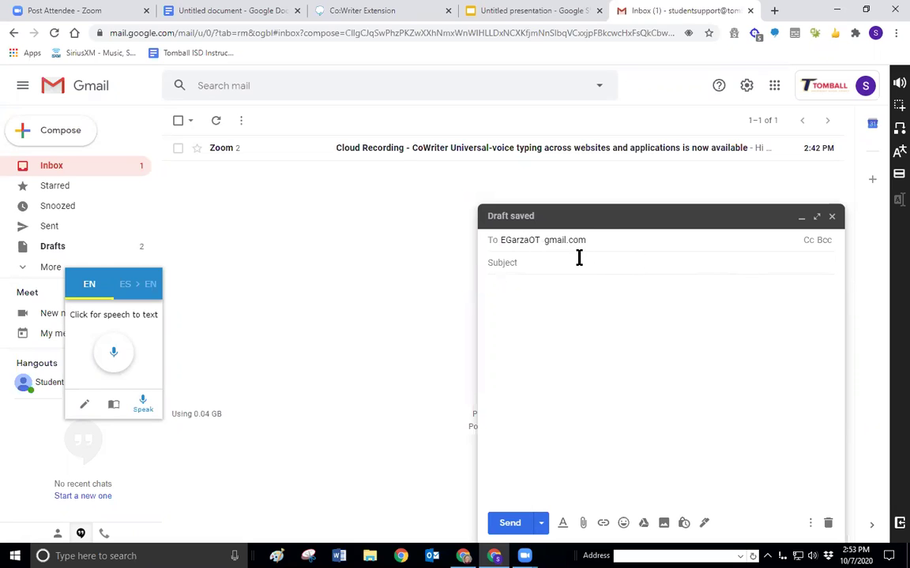
key(BackSpace)
text(@)
key(Delete)
click(543, 291)
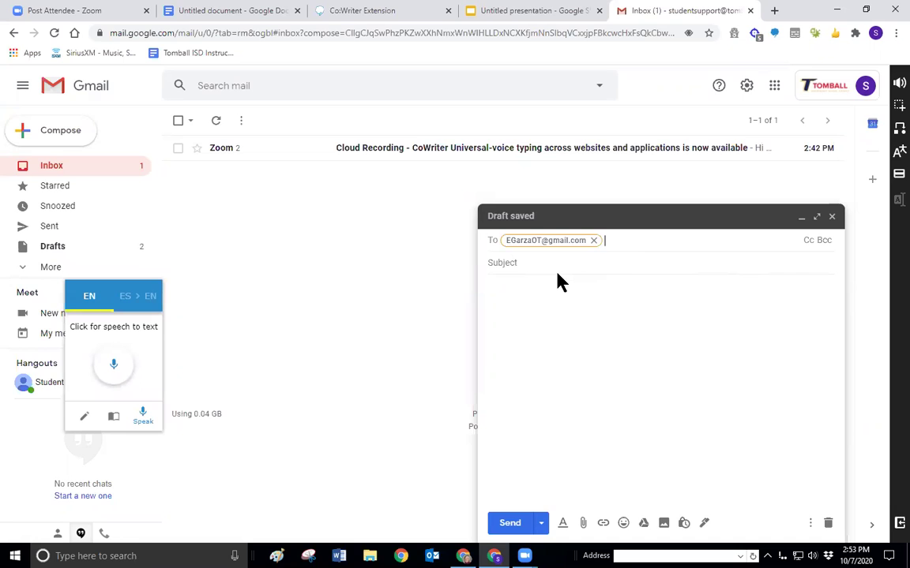
Step: Dictate "This weekend I would really like to go to San Antonio to check out the Riverwalk and enjoy some music" into the message body with Co:Writer
click(491, 291)
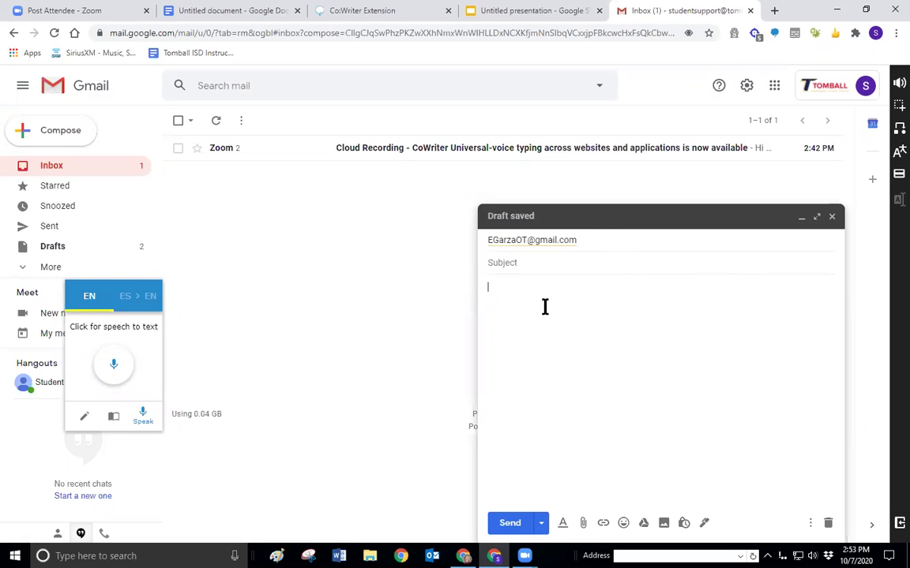
click(114, 366)
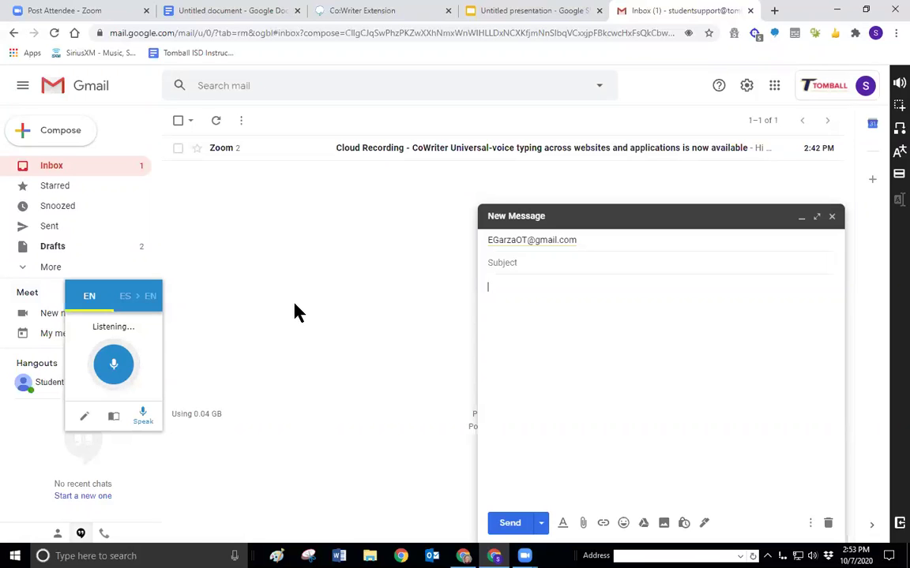
click(111, 370)
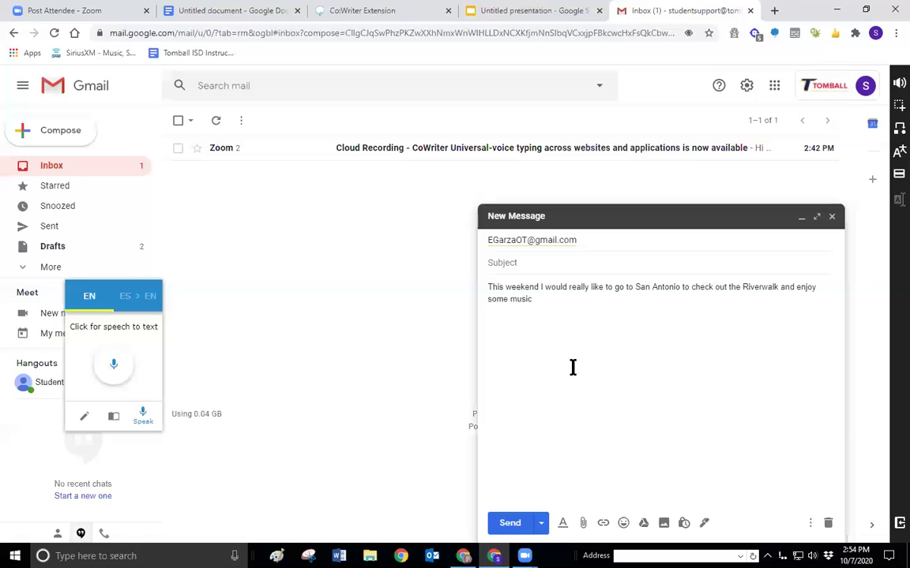
Step: Open the Co:Writer options page to examine its speech settings
click(775, 34)
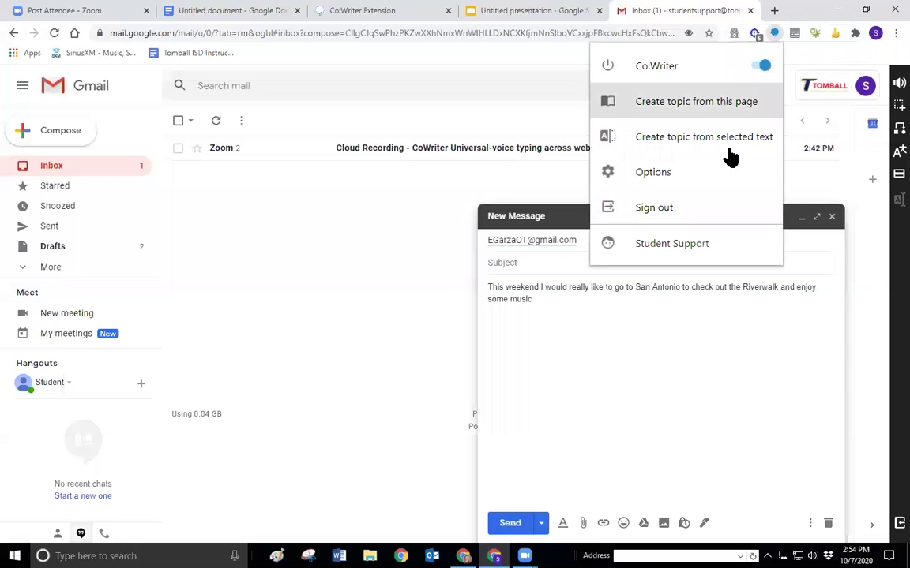
click(652, 174)
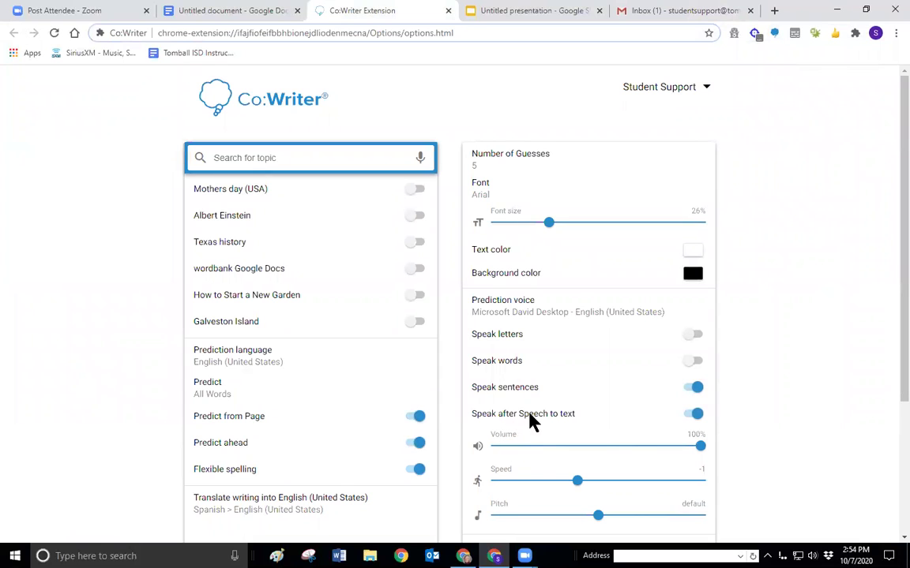